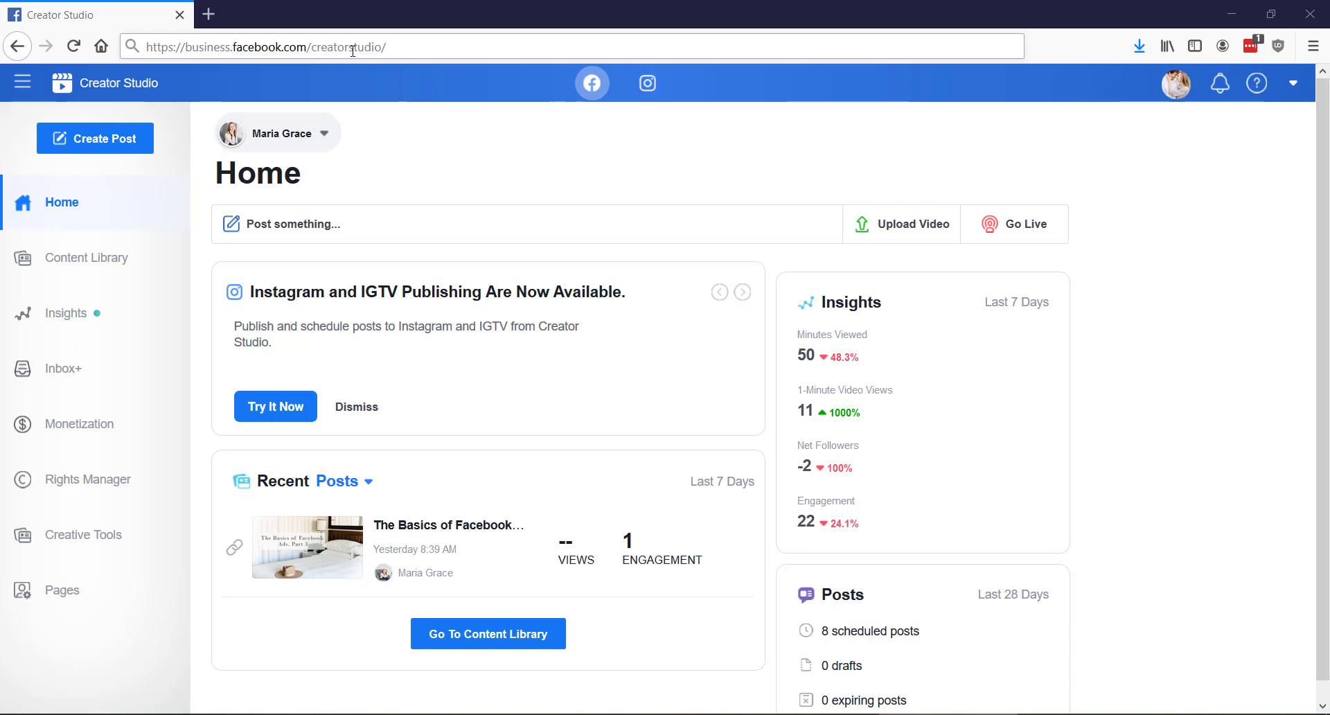
left_click_drag(389, 50, 142, 49)
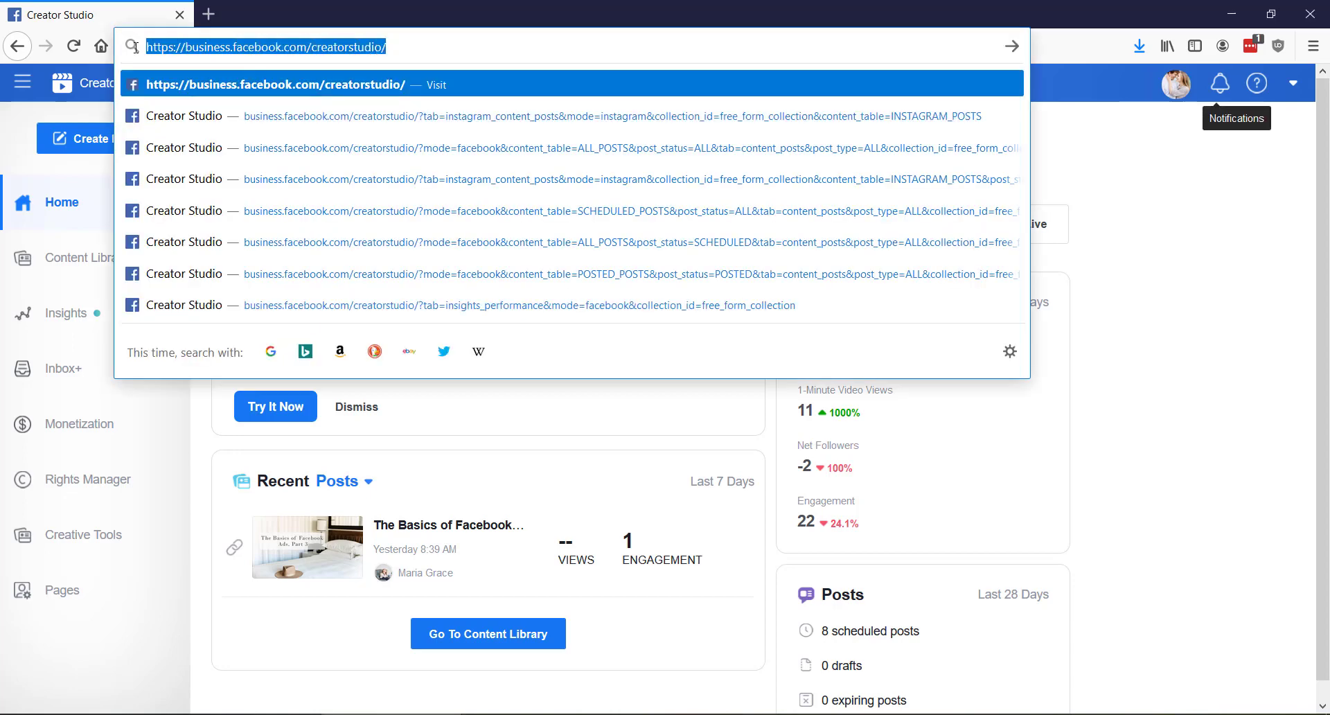
left_click(1196, 249)
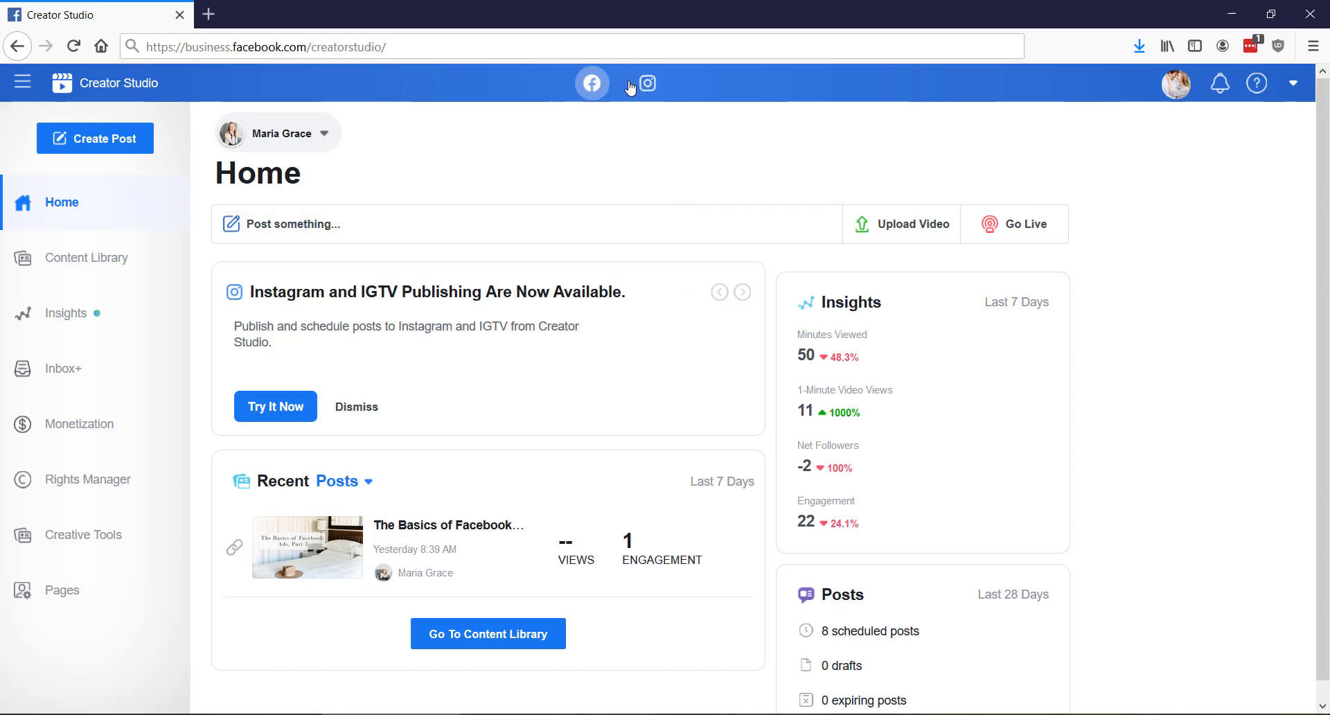
scroll(658, 509, "down", 1)
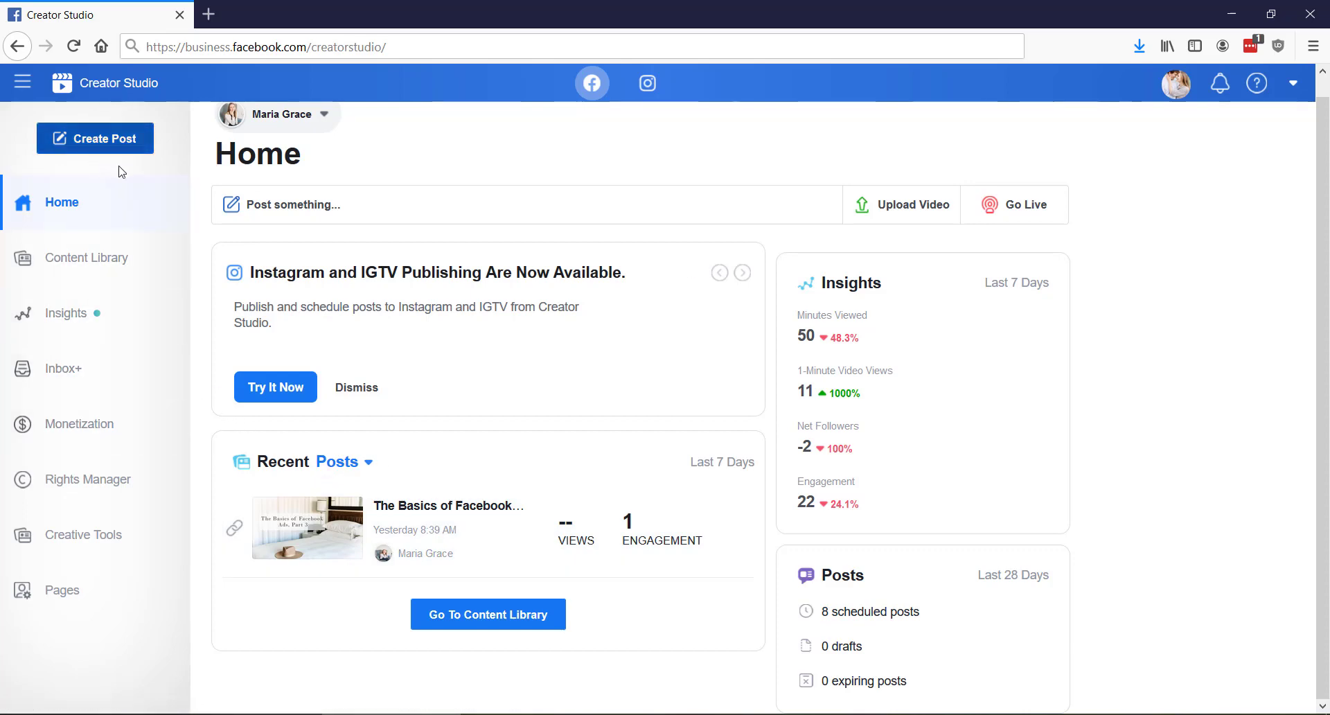
Open the Content Library posts list and review the post type, post status and date range filters
left_click(154, 260)
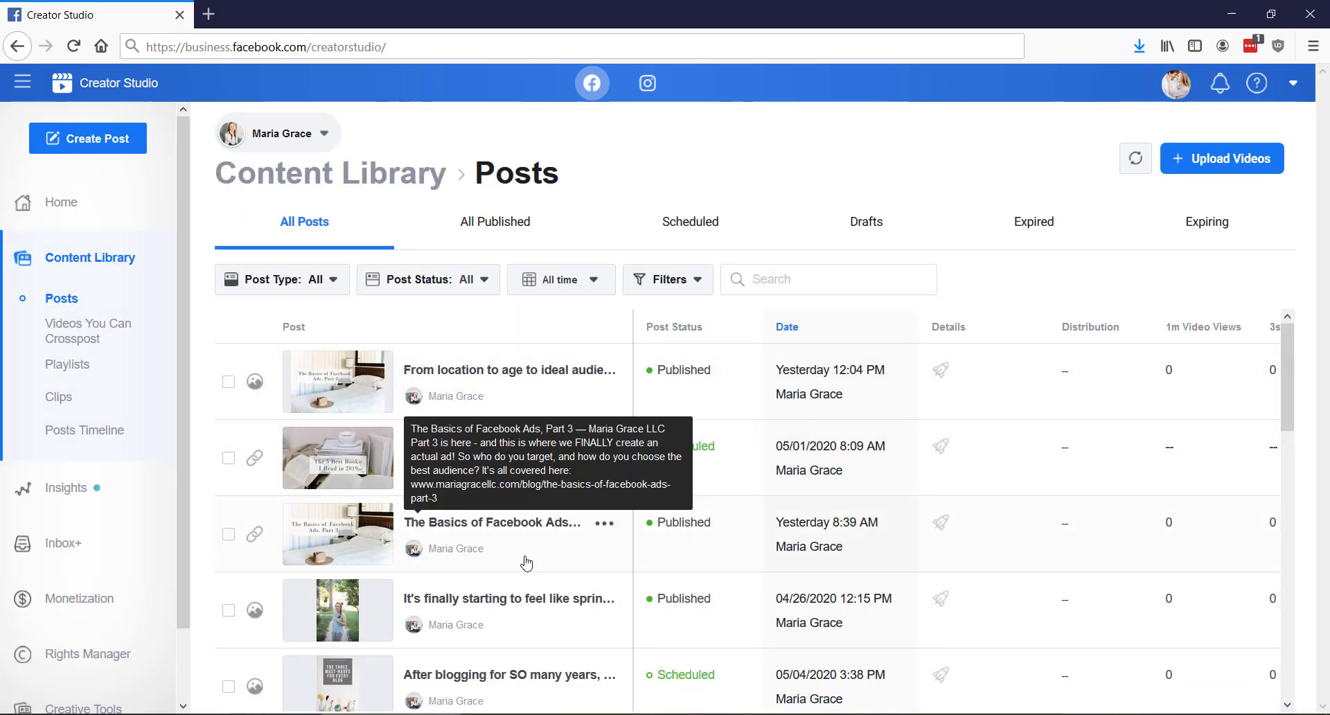
left_click(336, 284)
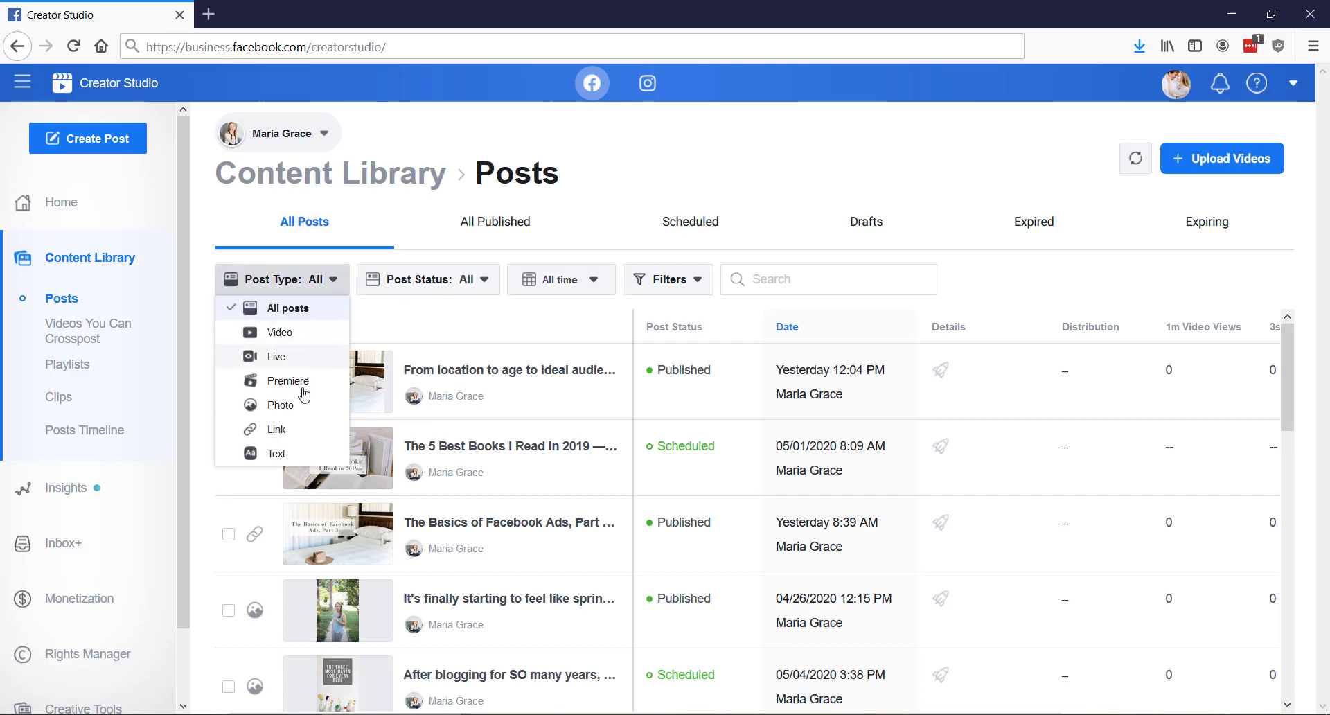
left_click(336, 290)
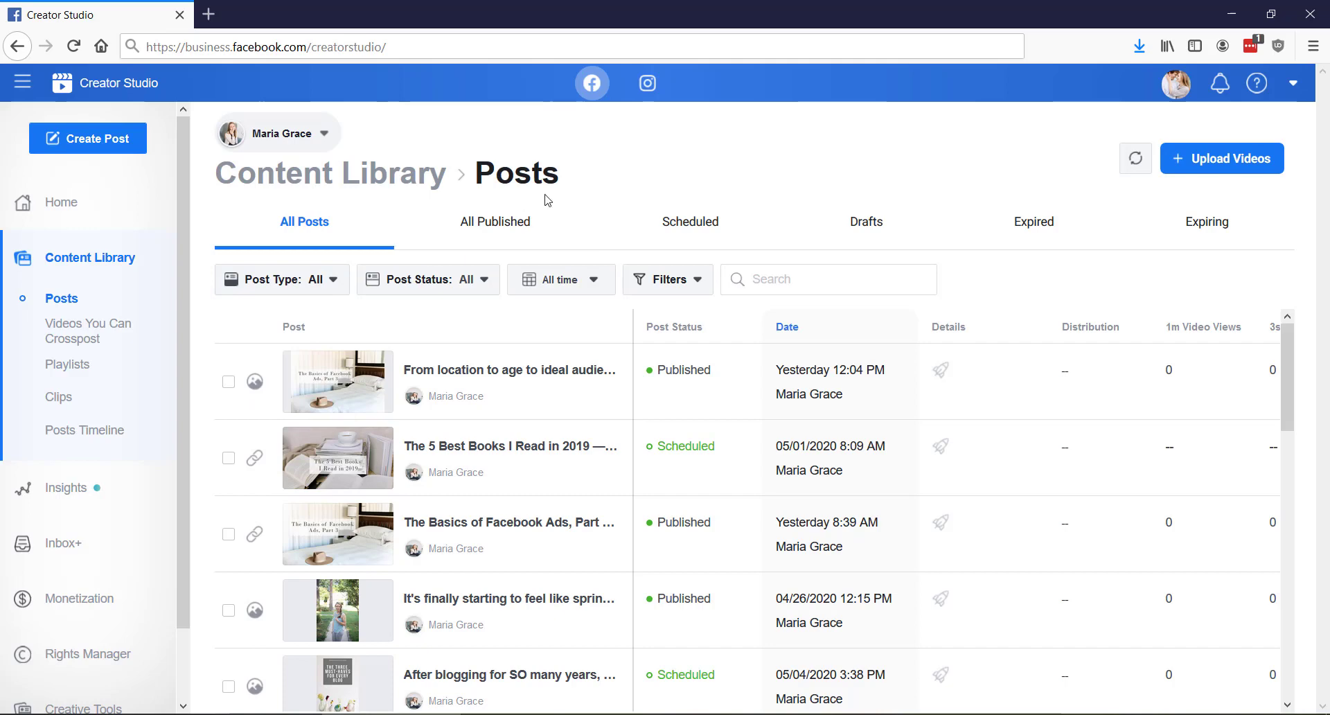
left_click(485, 284)
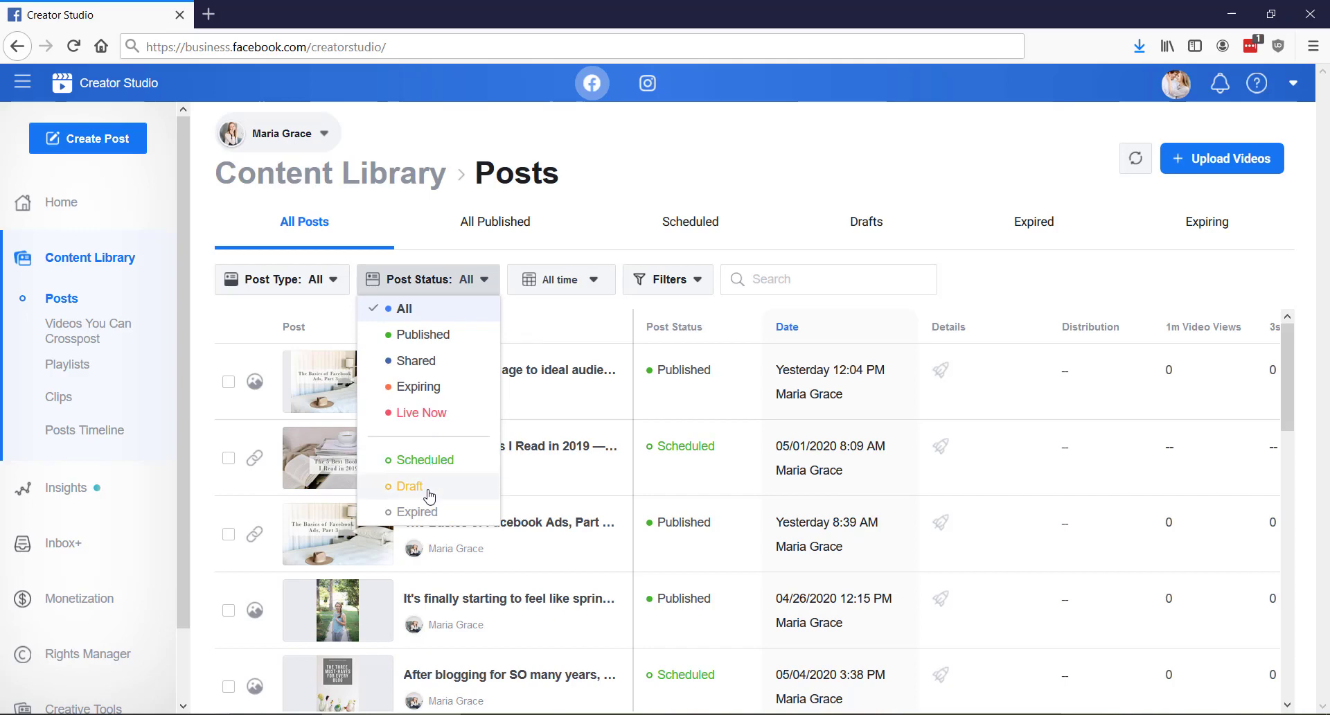
left_click(595, 280)
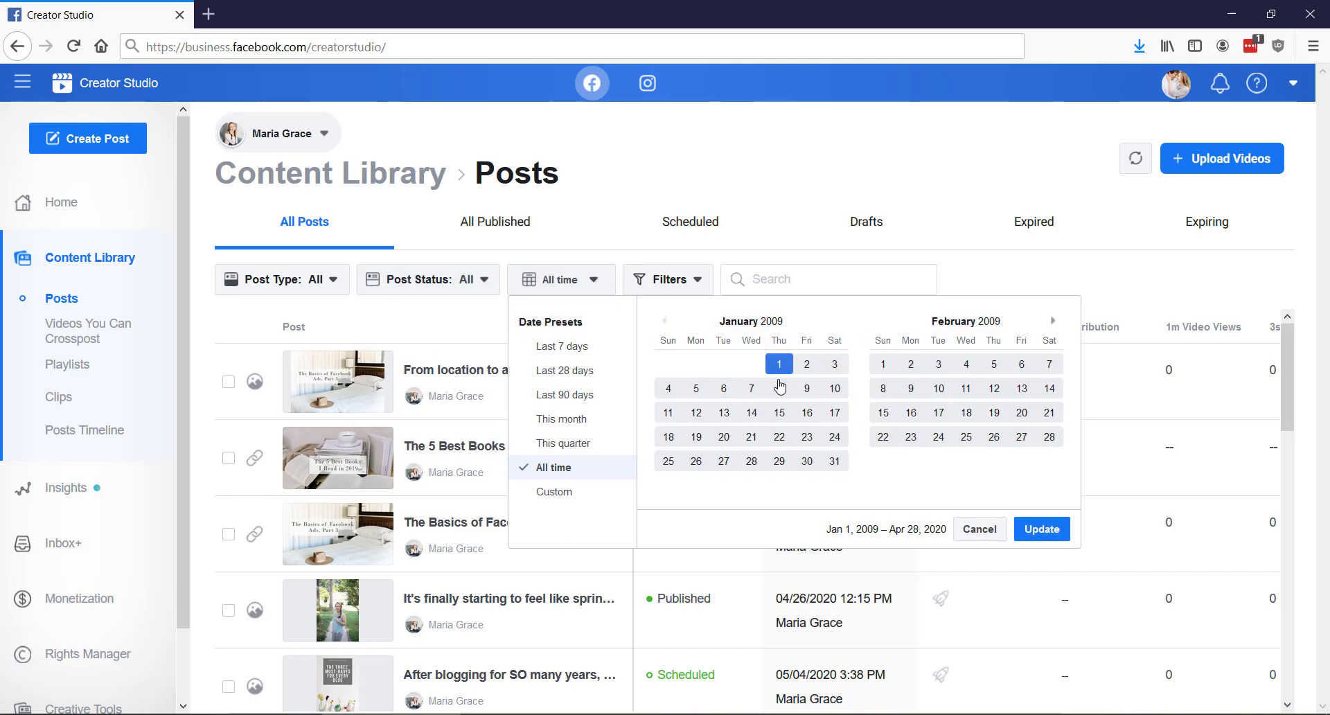
left_click(603, 284)
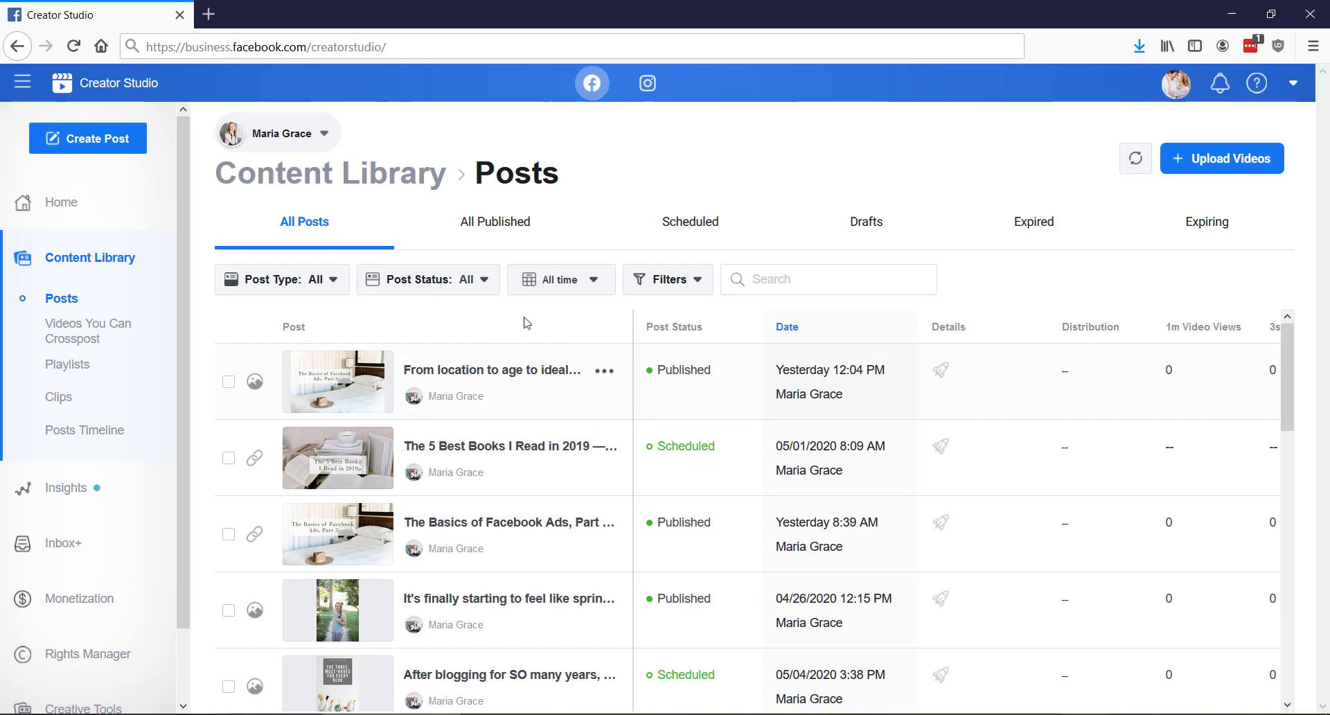
Start a new post and attach the photo 040320_Fort_Monroe_Sunrise-1
left_click(138, 142)
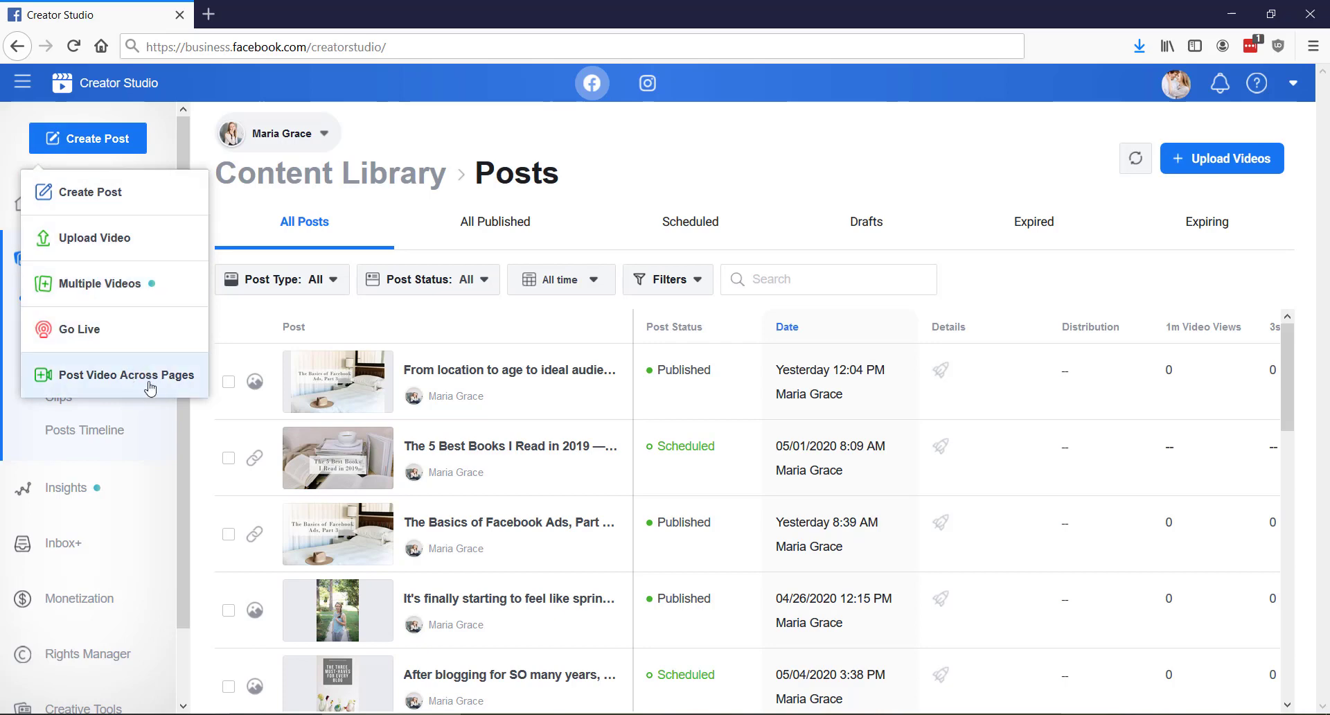
left_click(137, 200)
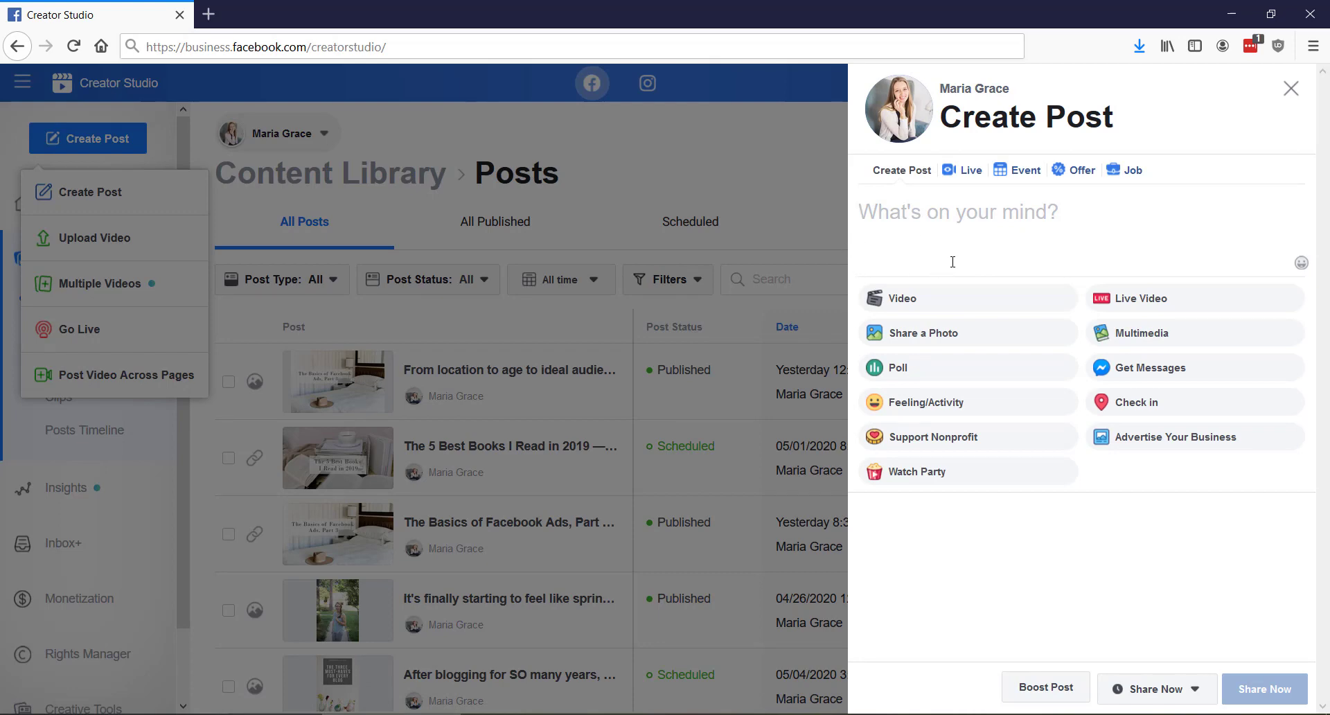
left_click(963, 331)
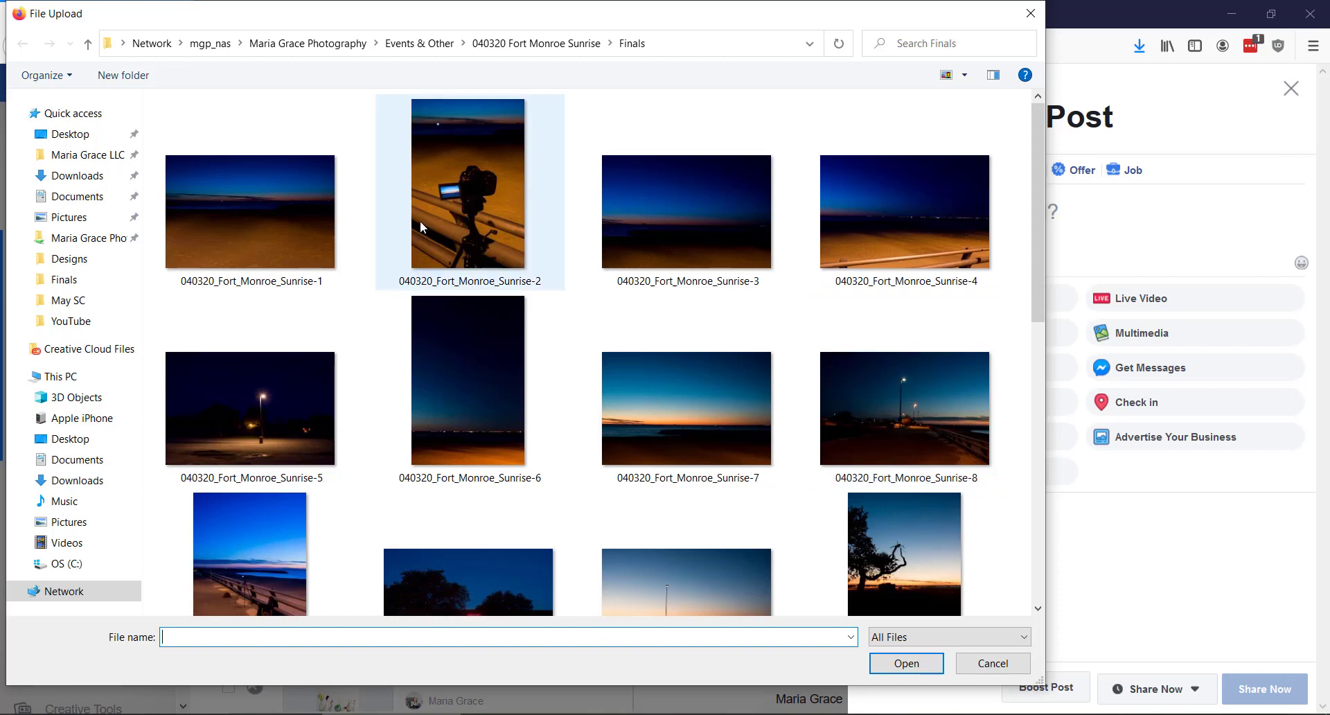
double_click(297, 215)
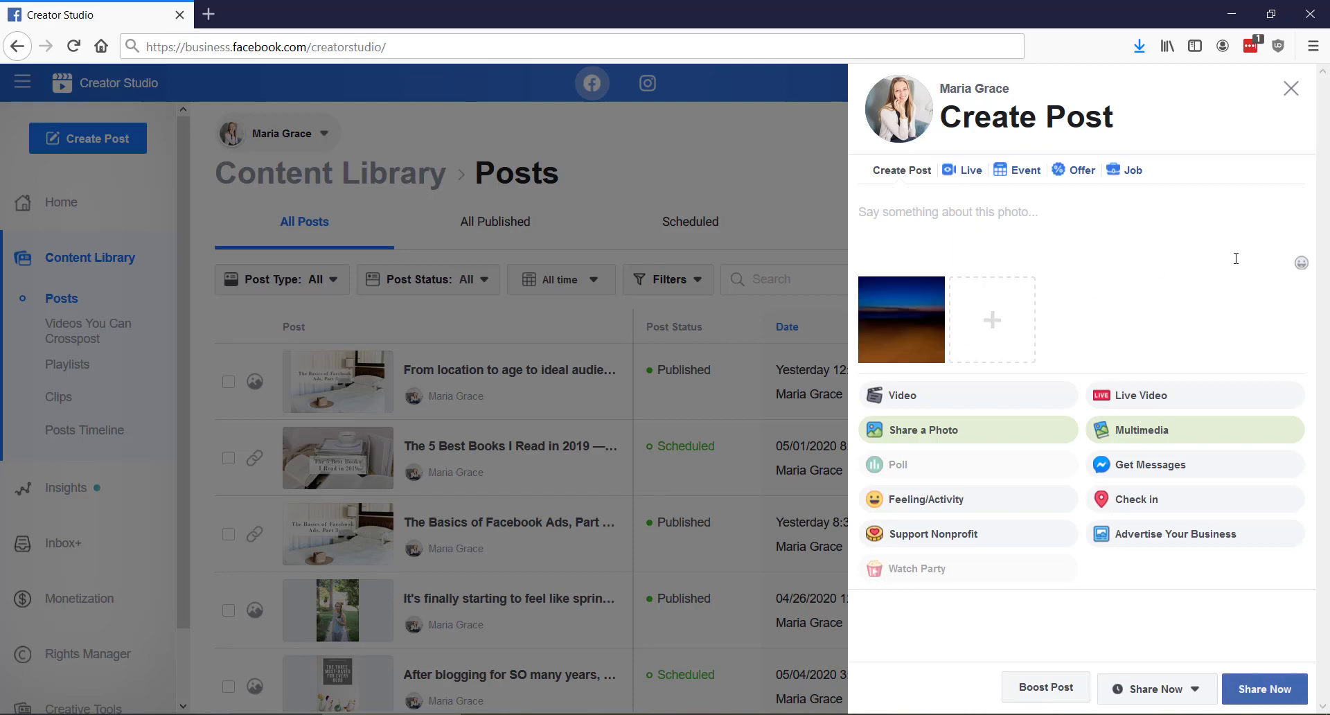
Write the caption 'test post' preceded by a red heart emoji
left_click(1301, 262)
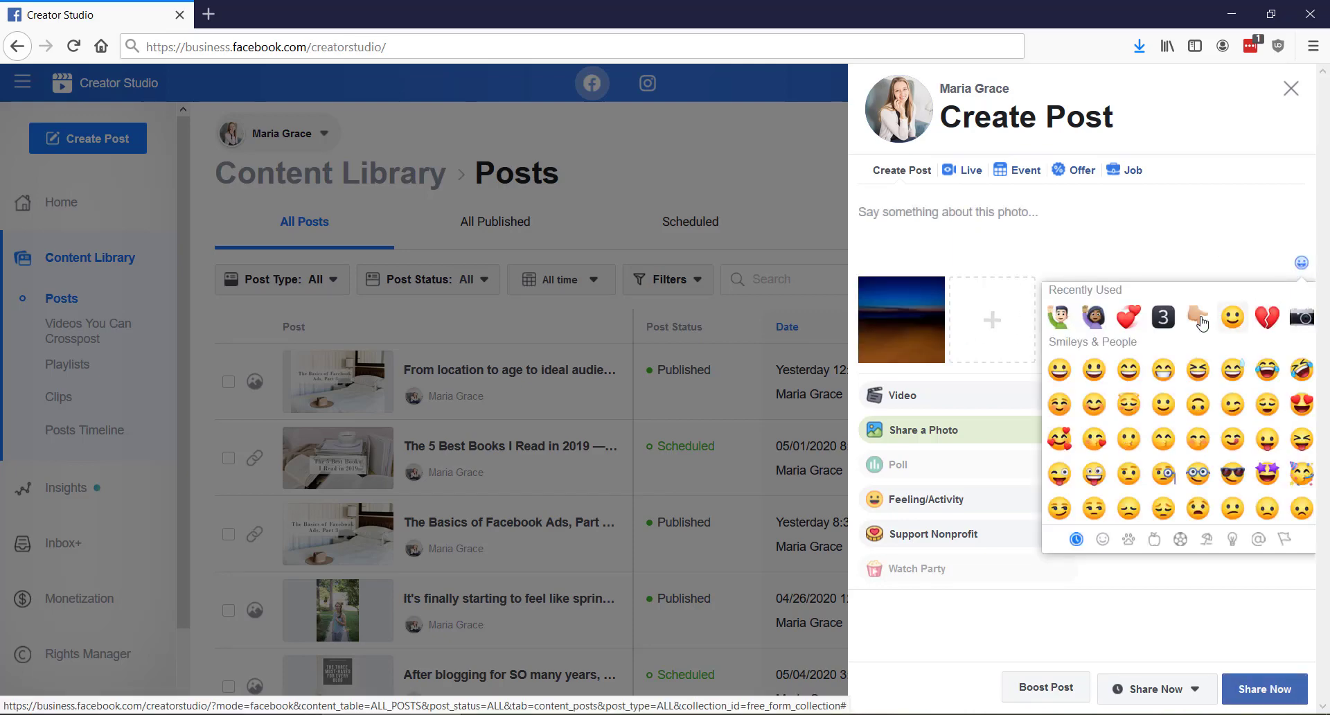
left_click(1129, 316)
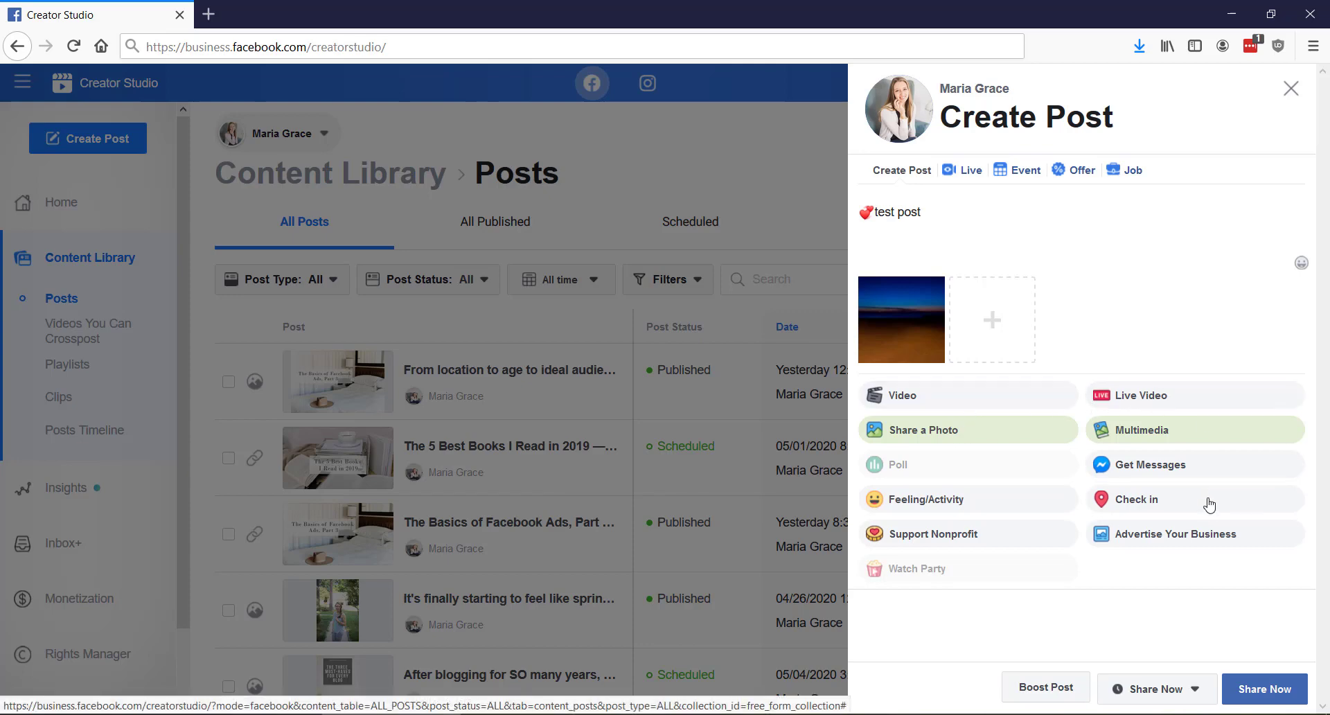
Open the Boost Post settings to review audience, duration and budget, and cancel the ad
left_click(1057, 693)
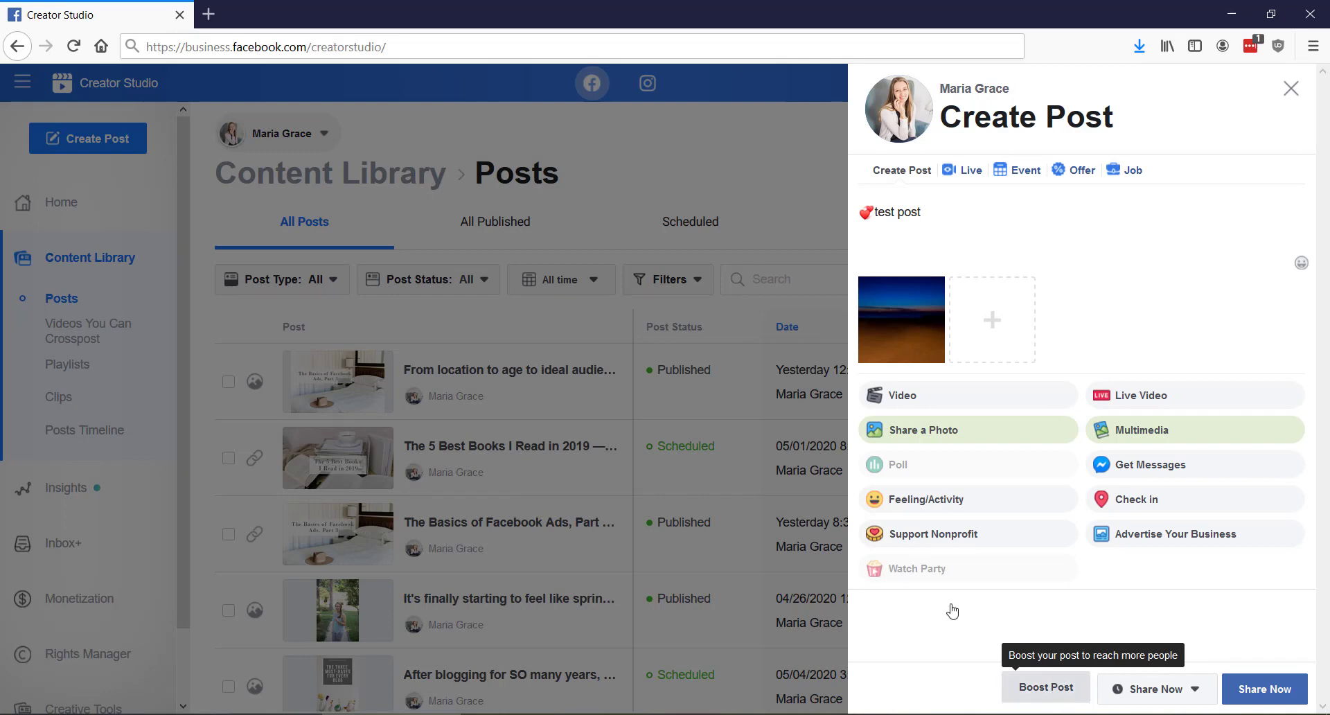
scroll(518, 404, "down", 6)
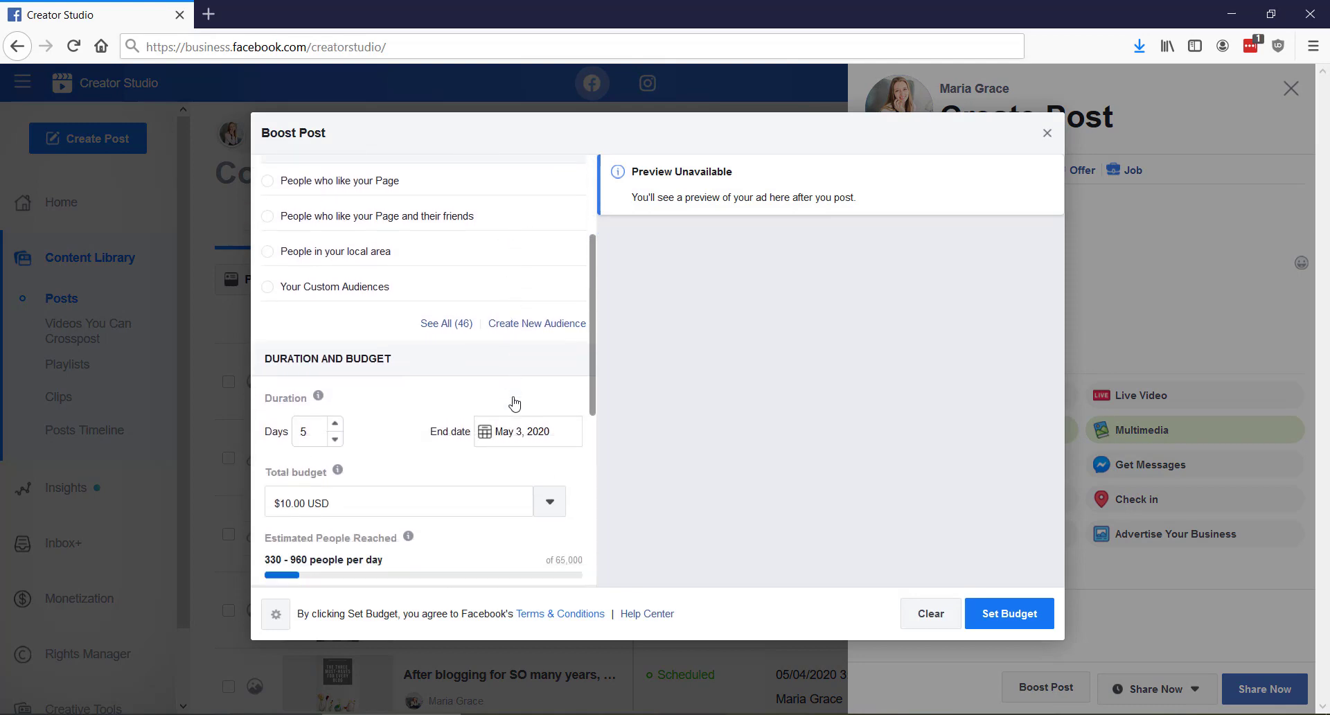
scroll(492, 457, "down", 2)
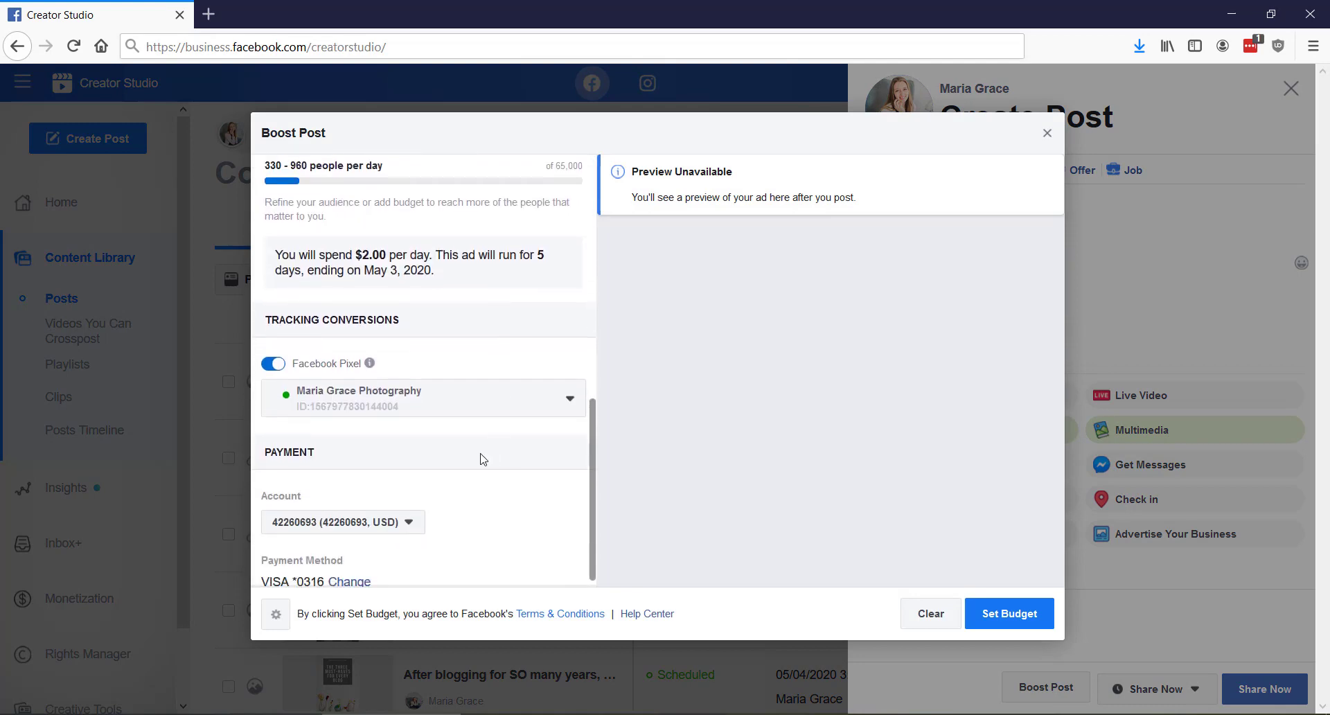
scroll(475, 452, "up", 5)
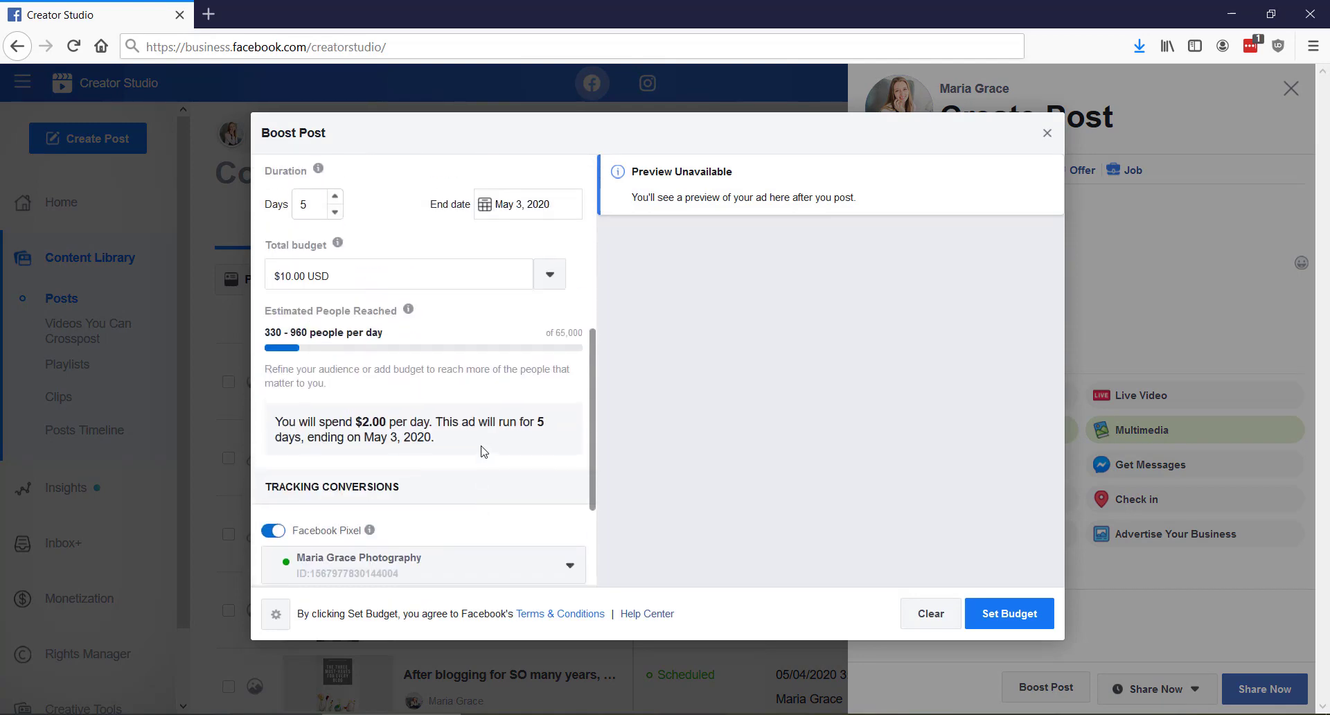
left_click(1047, 135)
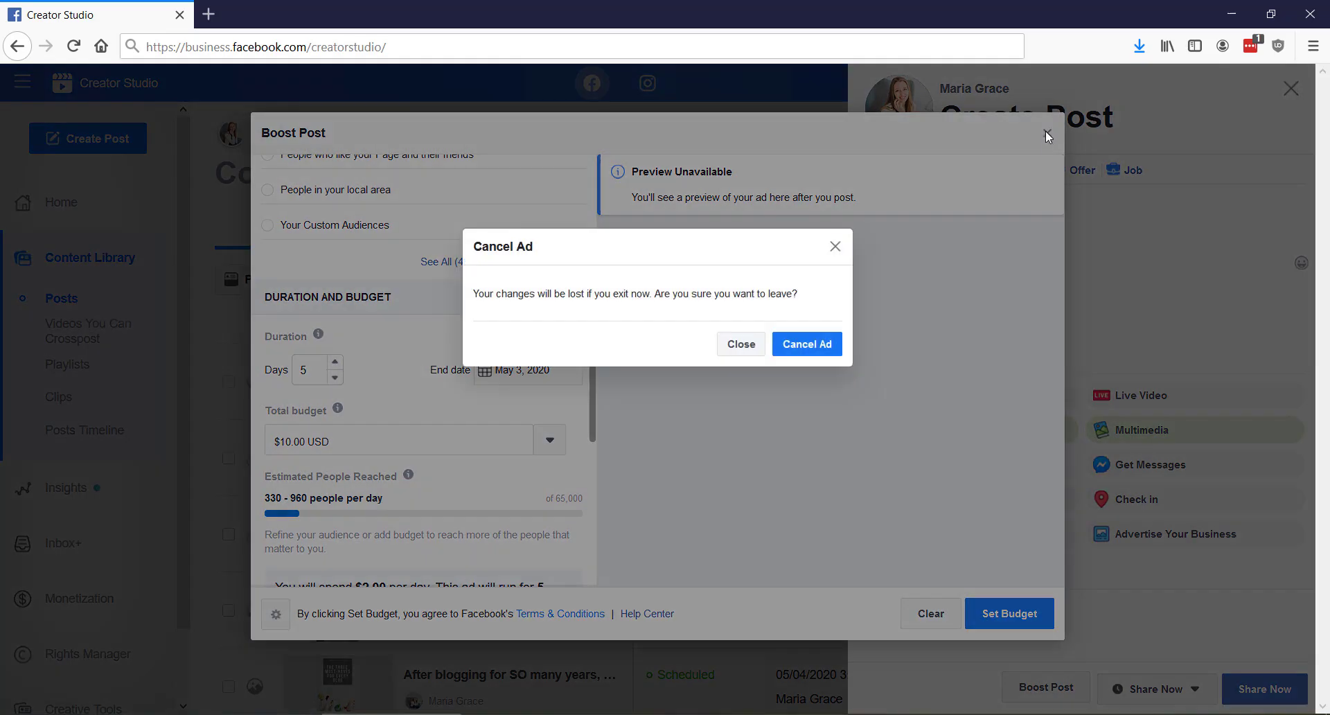
left_click(801, 342)
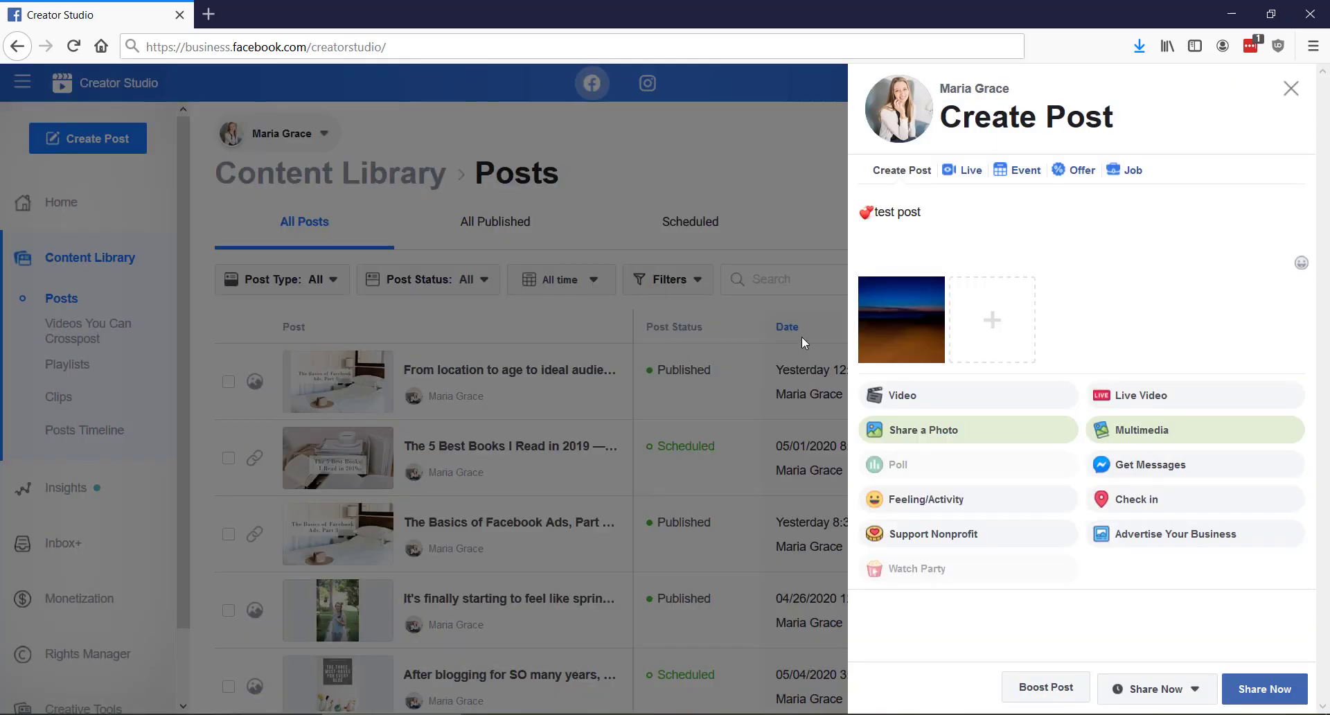
Schedule the post for publication on 5/1/2020 at 10:21 AM
left_click(1196, 690)
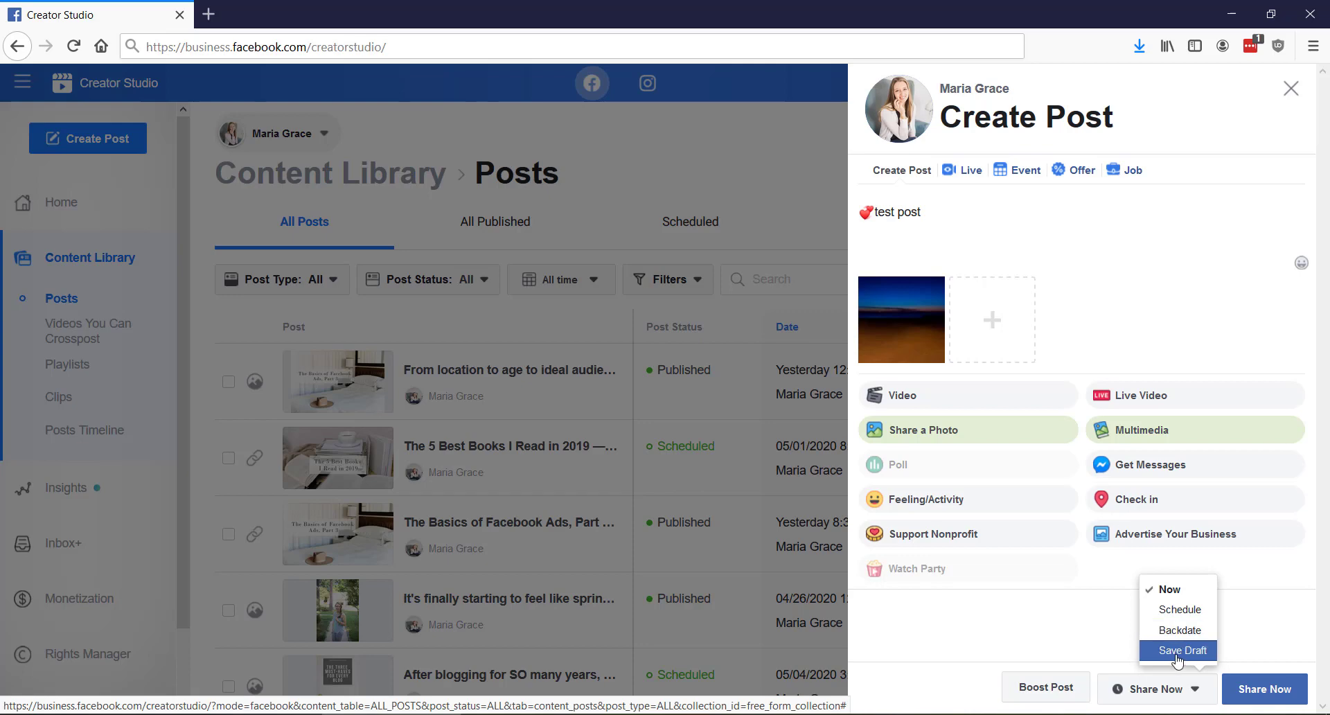
left_click(1184, 611)
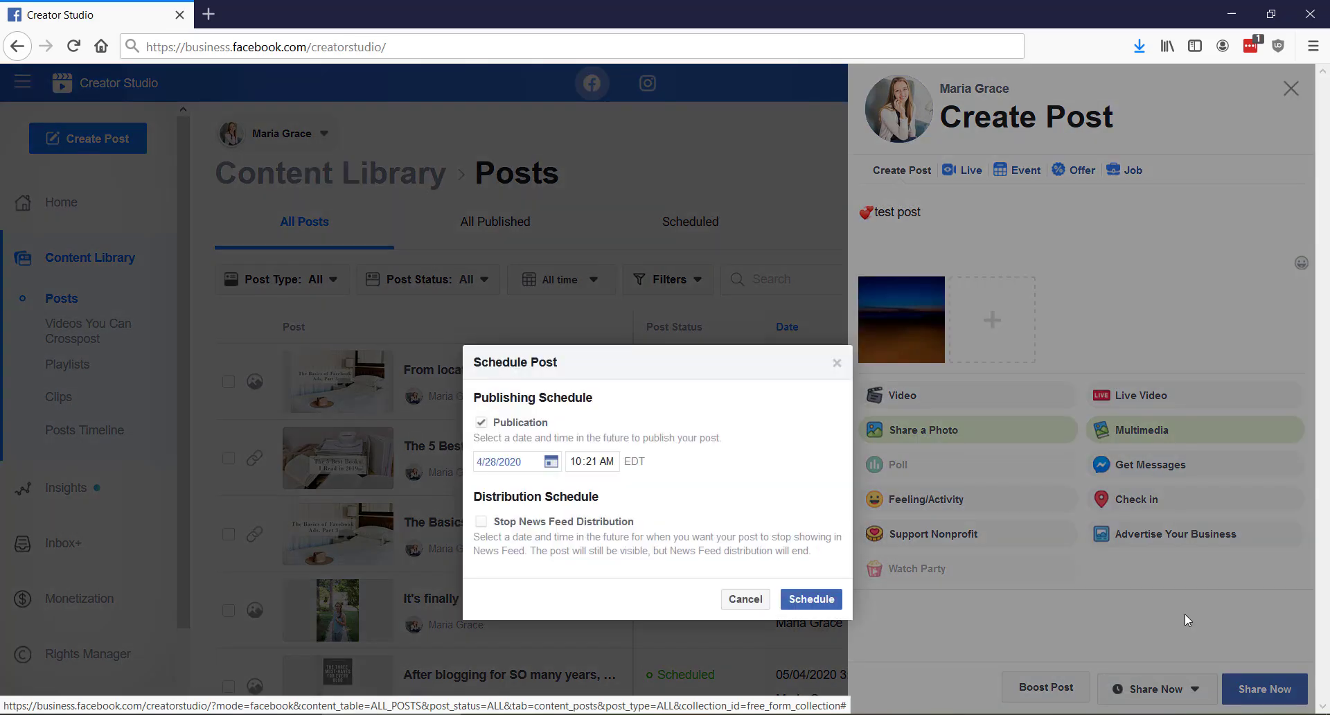
left_click(552, 464)
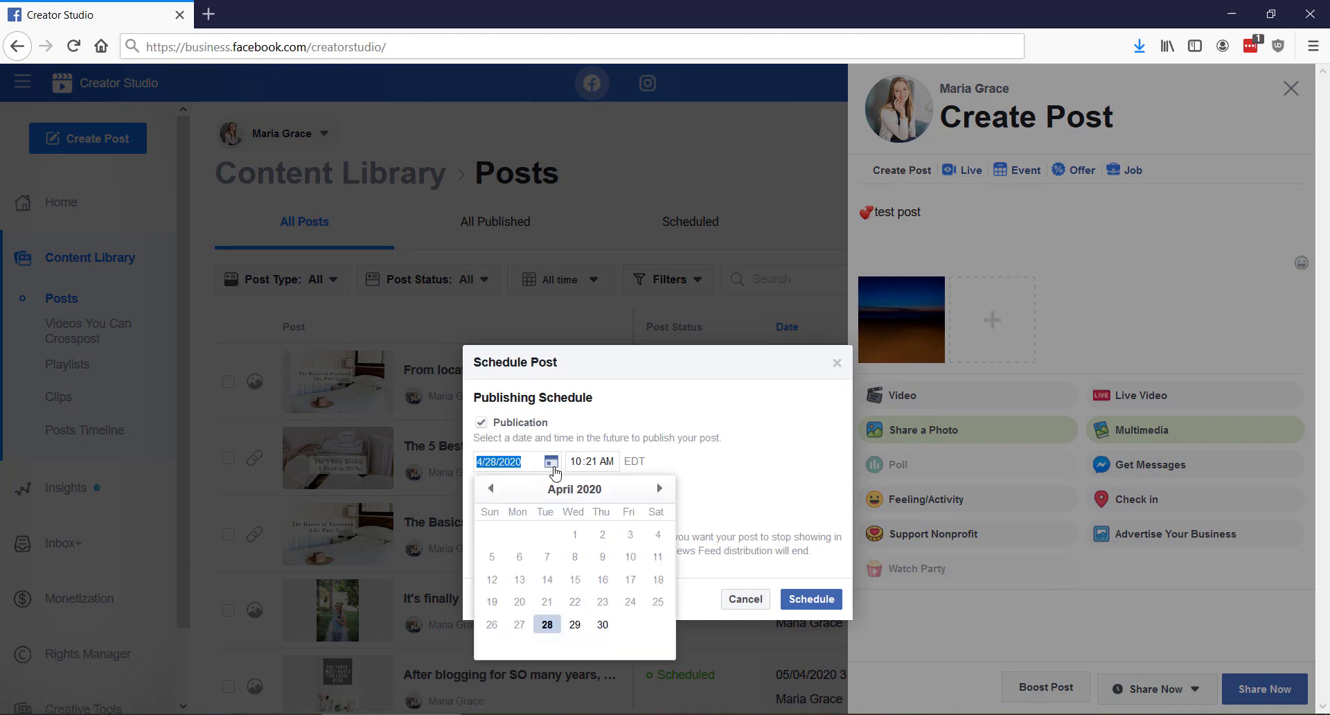
left_click(659, 489)
left_click(630, 534)
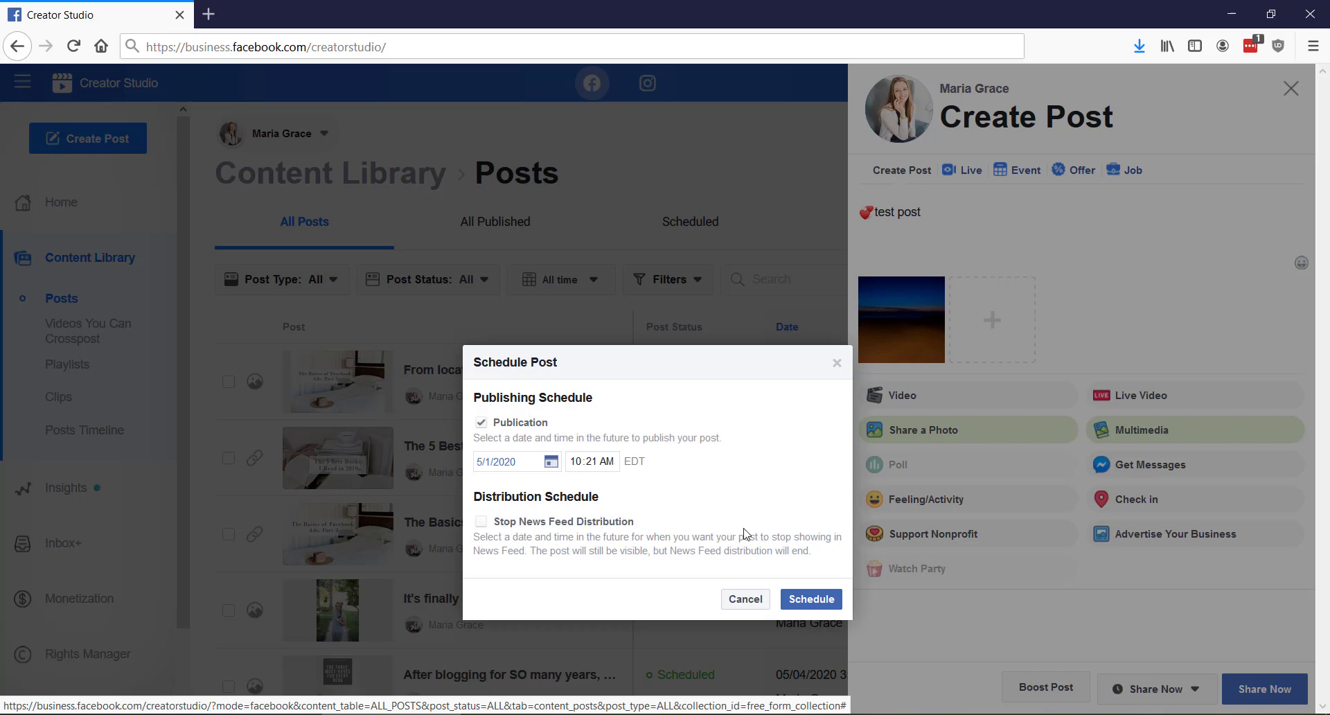
left_click(807, 598)
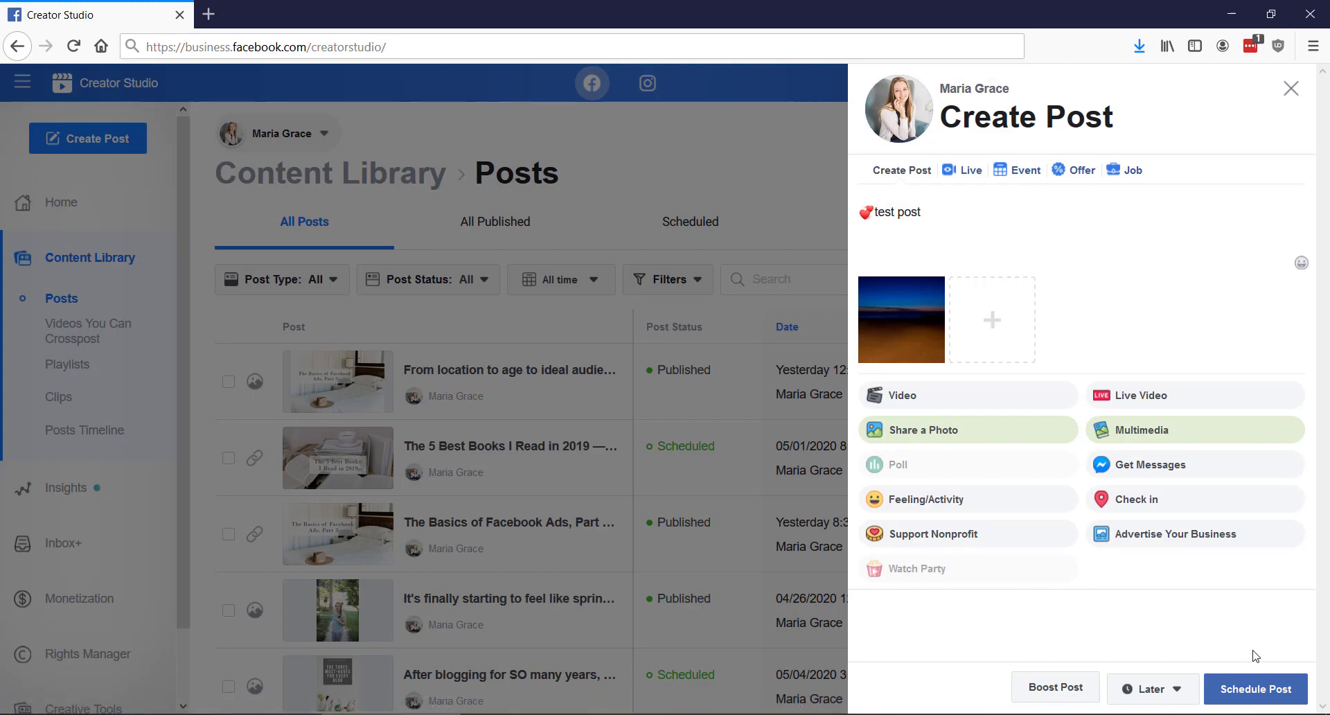
left_click(1266, 693)
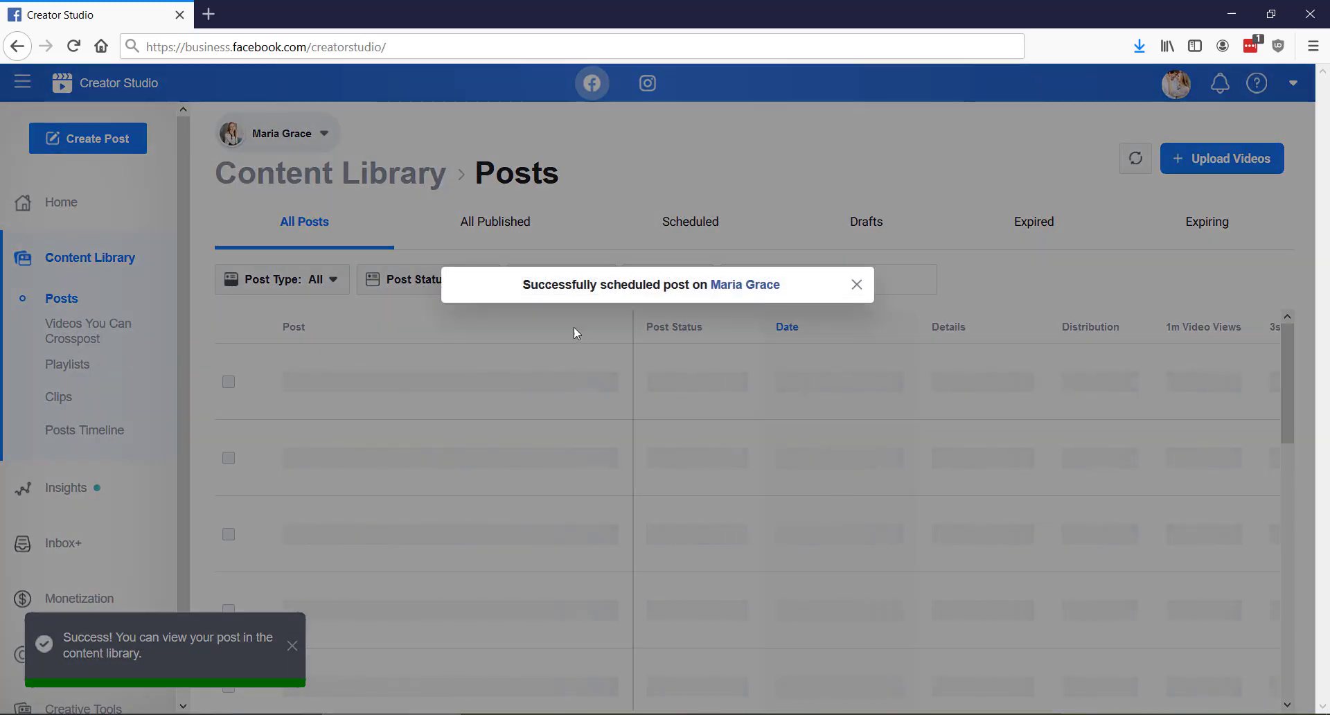
Dismiss the notice and filter the post list to show only Scheduled posts
left_click(856, 285)
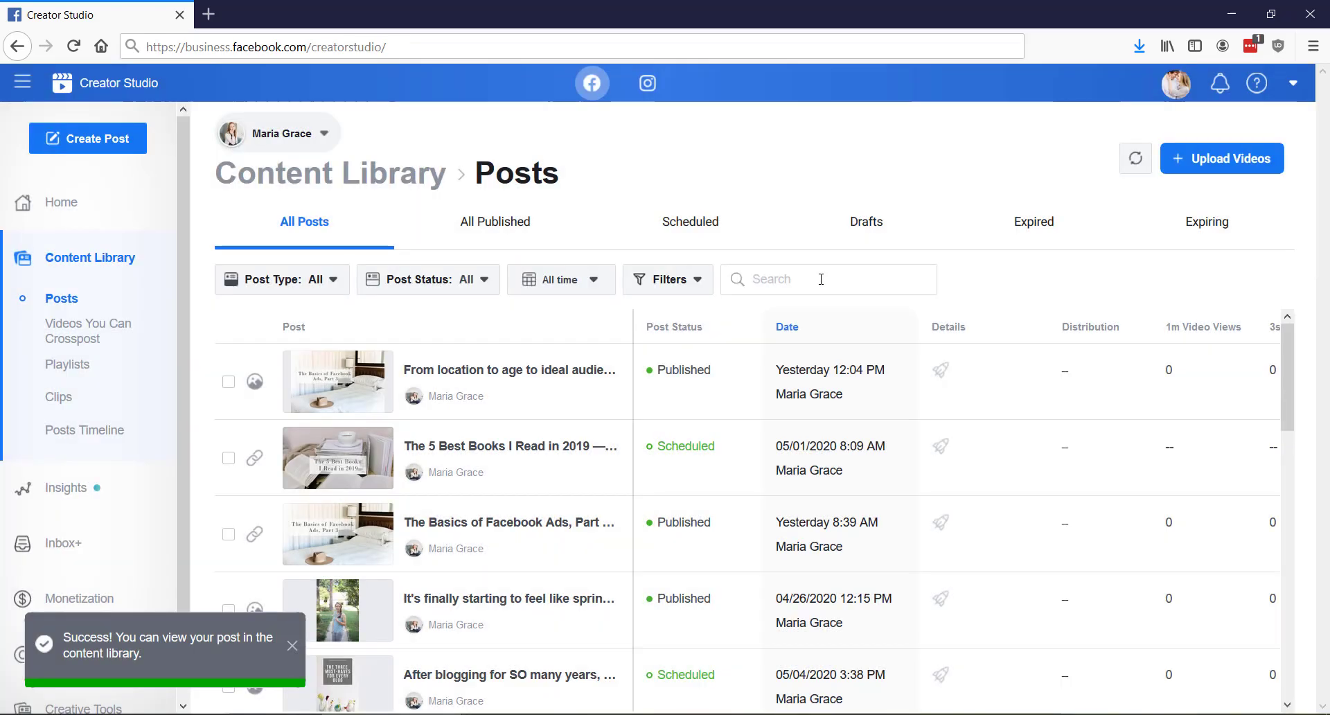
left_click(415, 280)
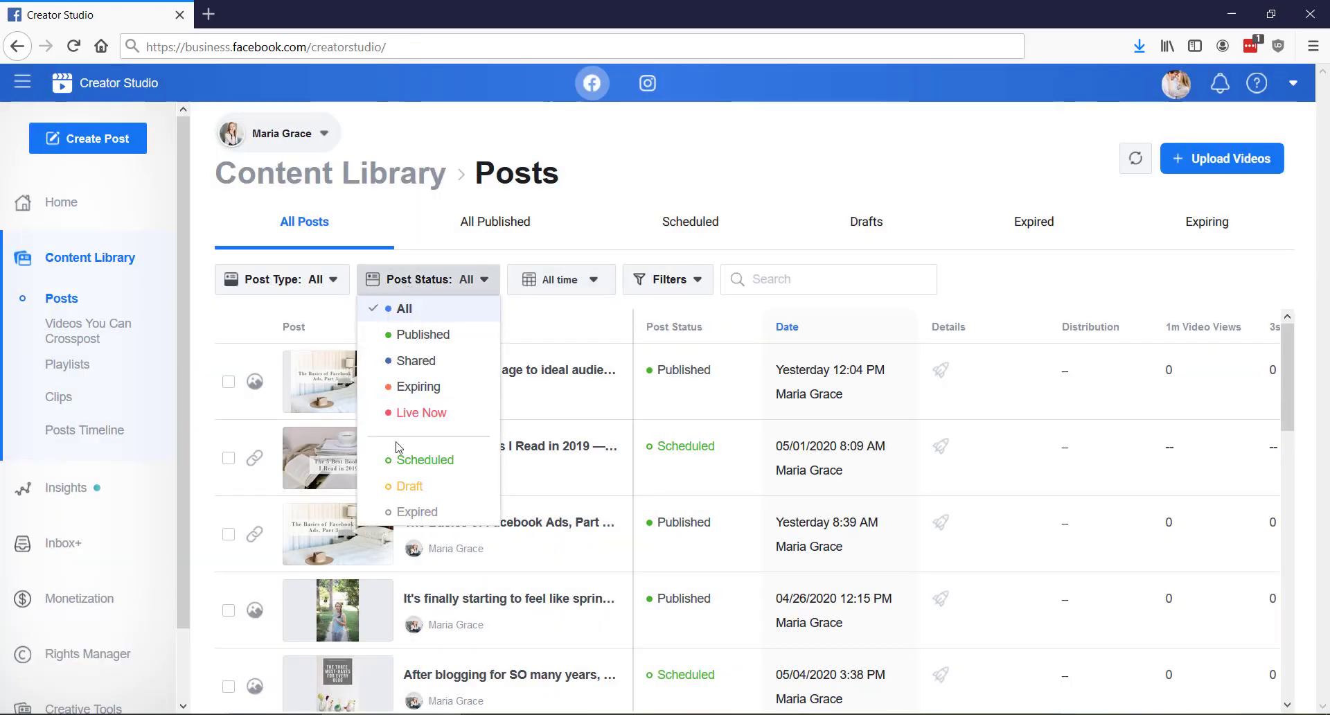
left_click(419, 459)
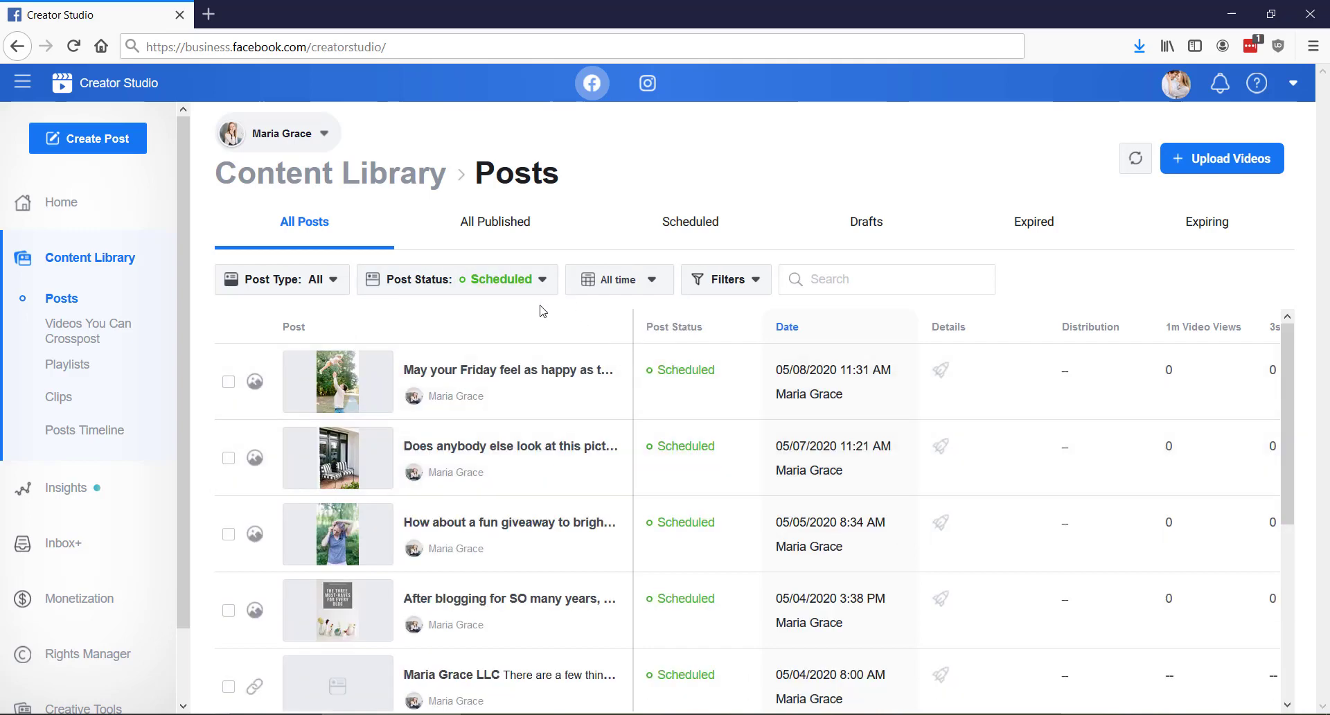
Preview the scheduled test post in desktop and mobile views and close the preview
scroll(701, 481, "down", 5)
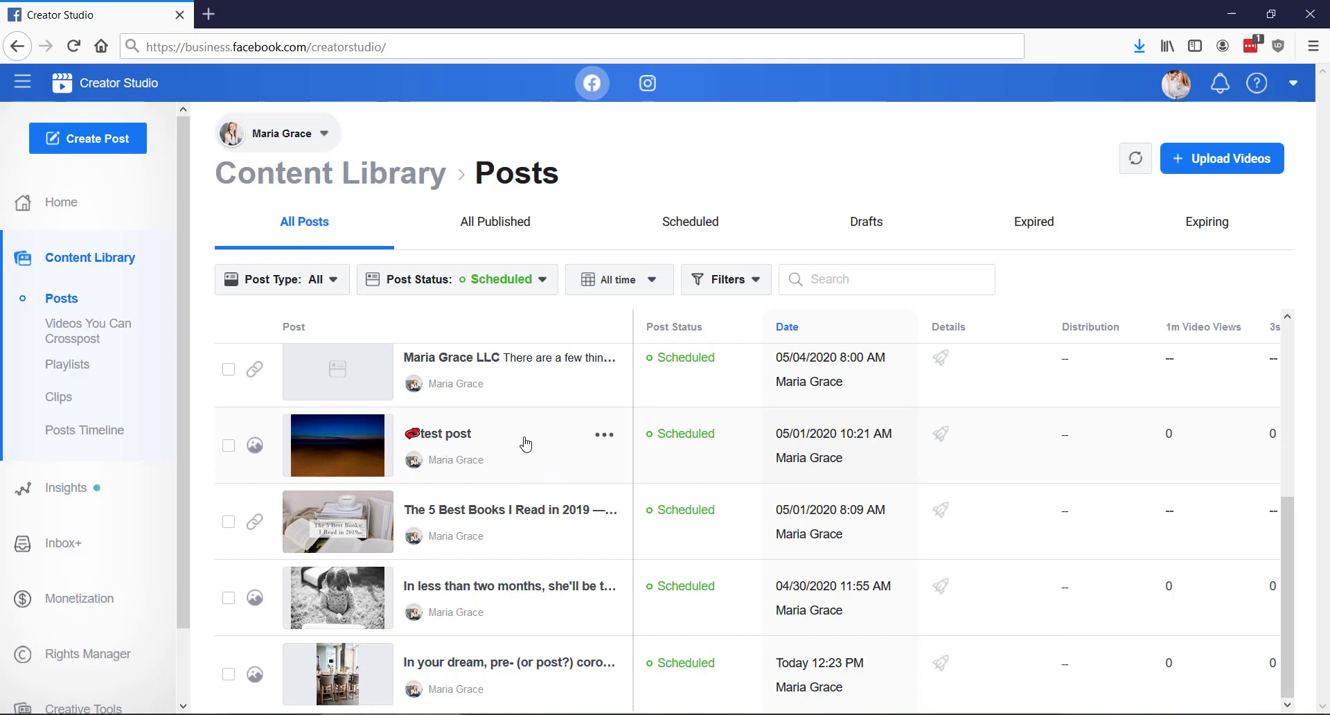
left_click(599, 438)
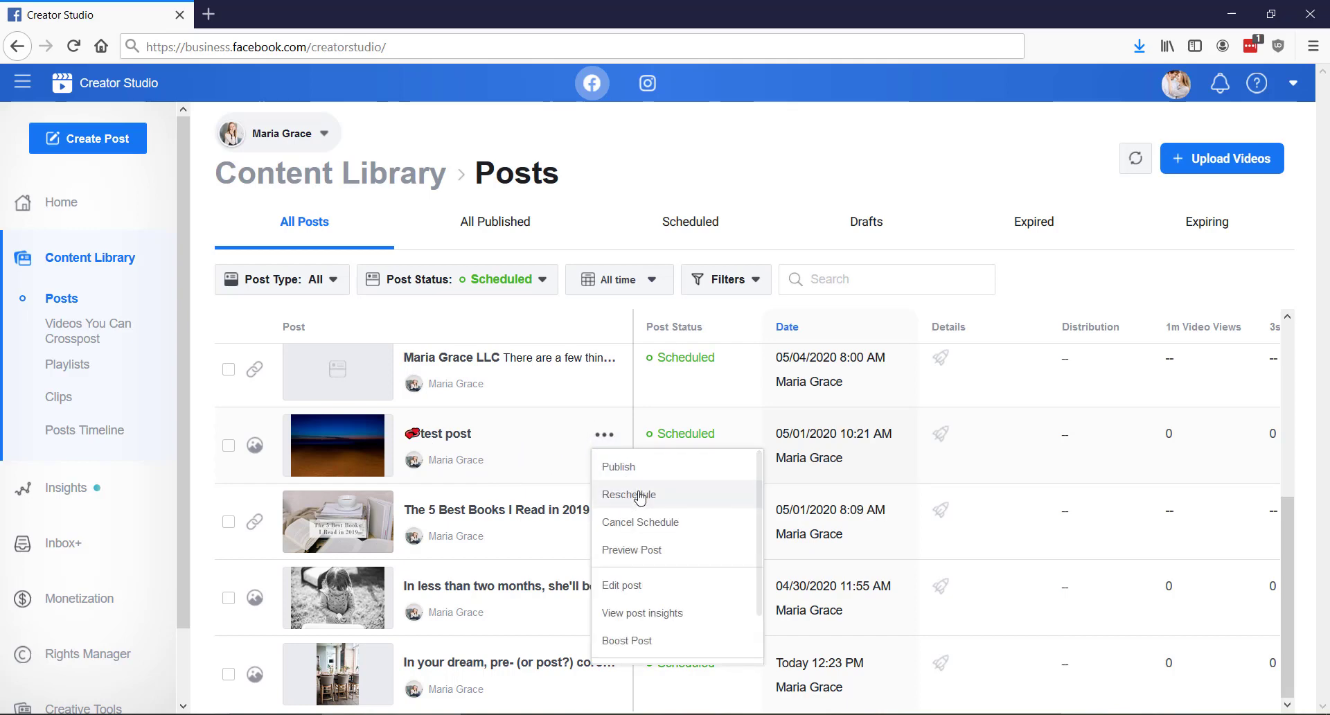
left_click(661, 551)
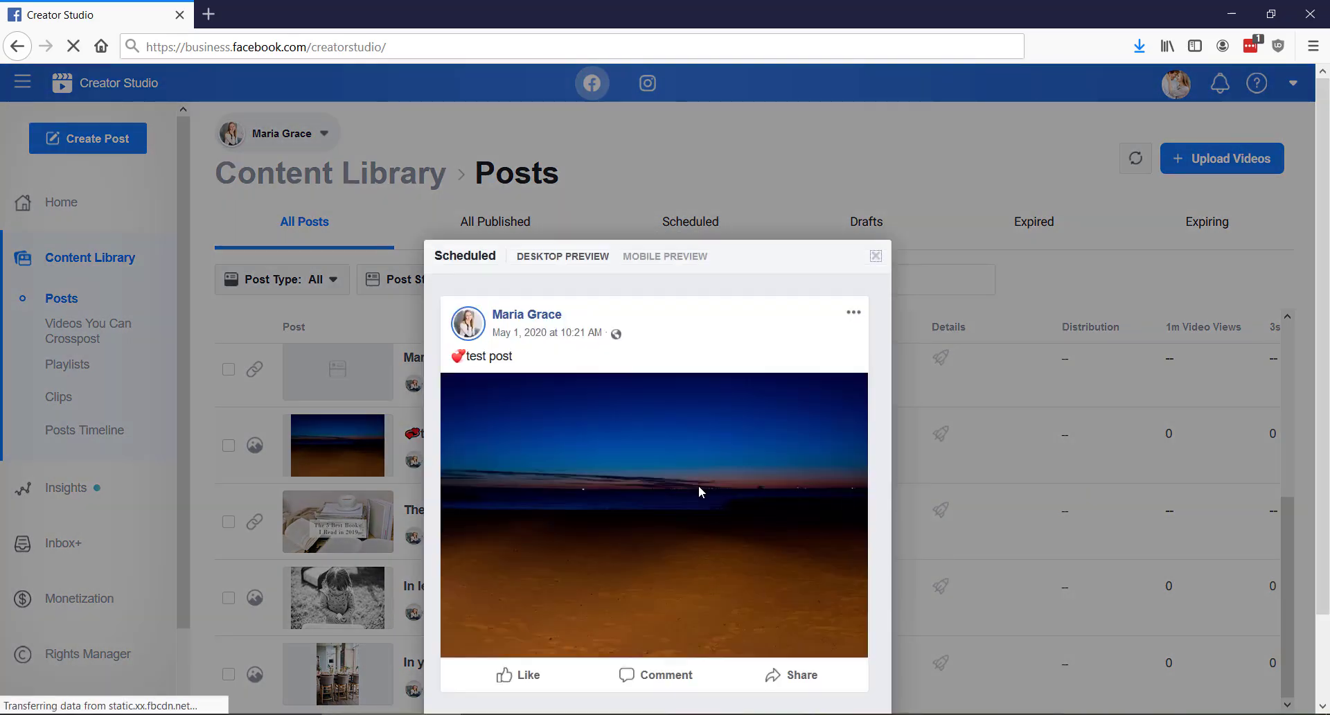
left_click(678, 120)
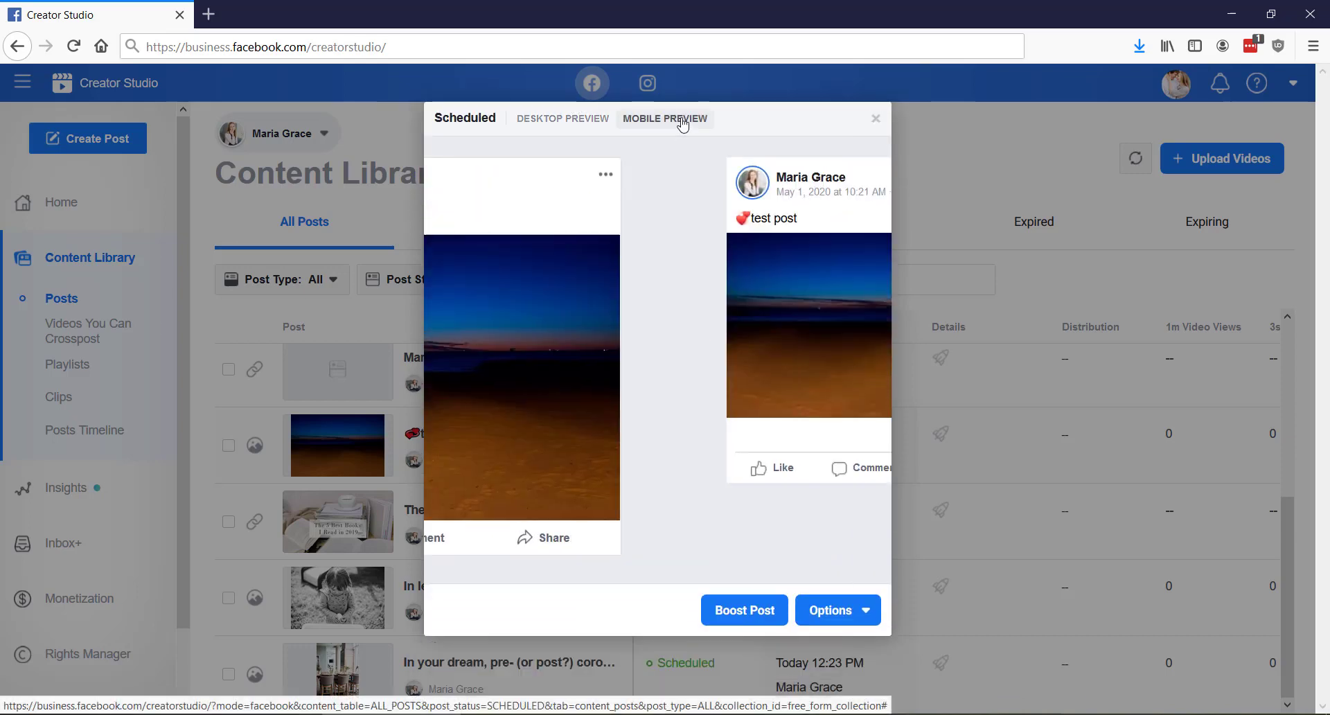
left_click(875, 125)
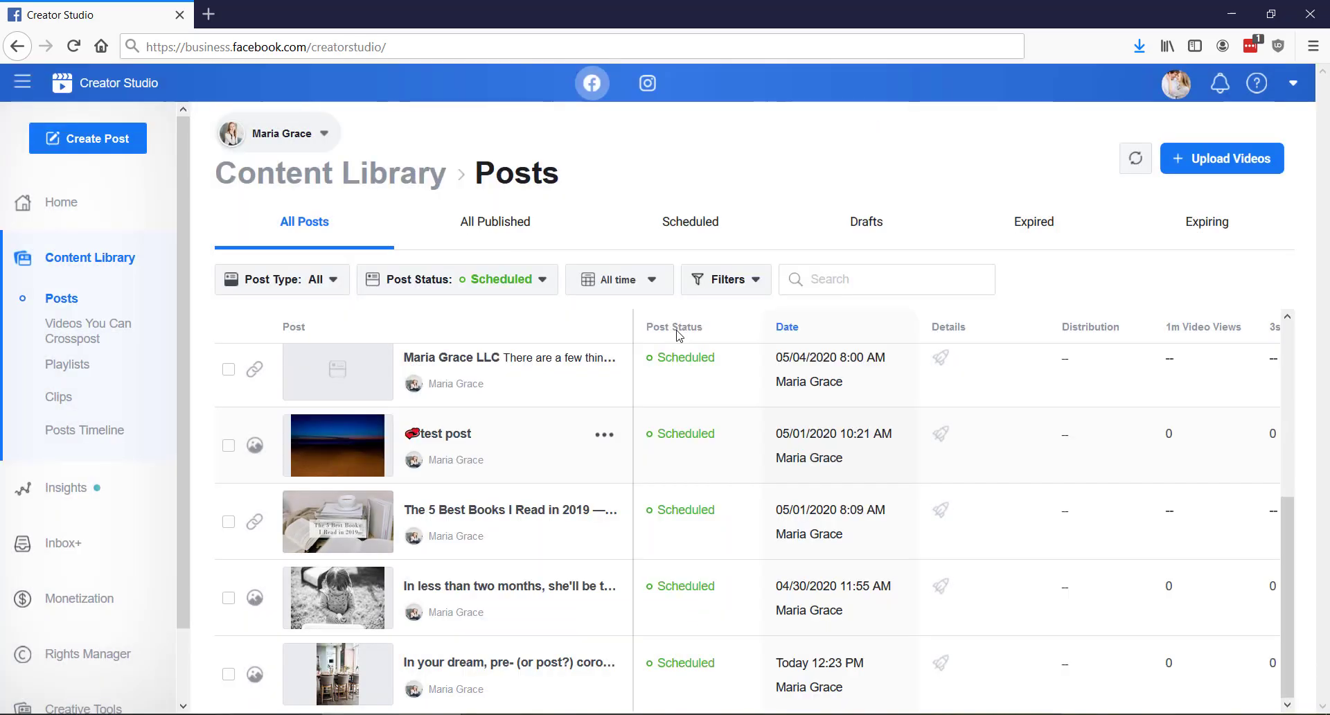
Delete the scheduled test post from the Content Library
left_click(603, 435)
scroll(644, 579, "down", 1)
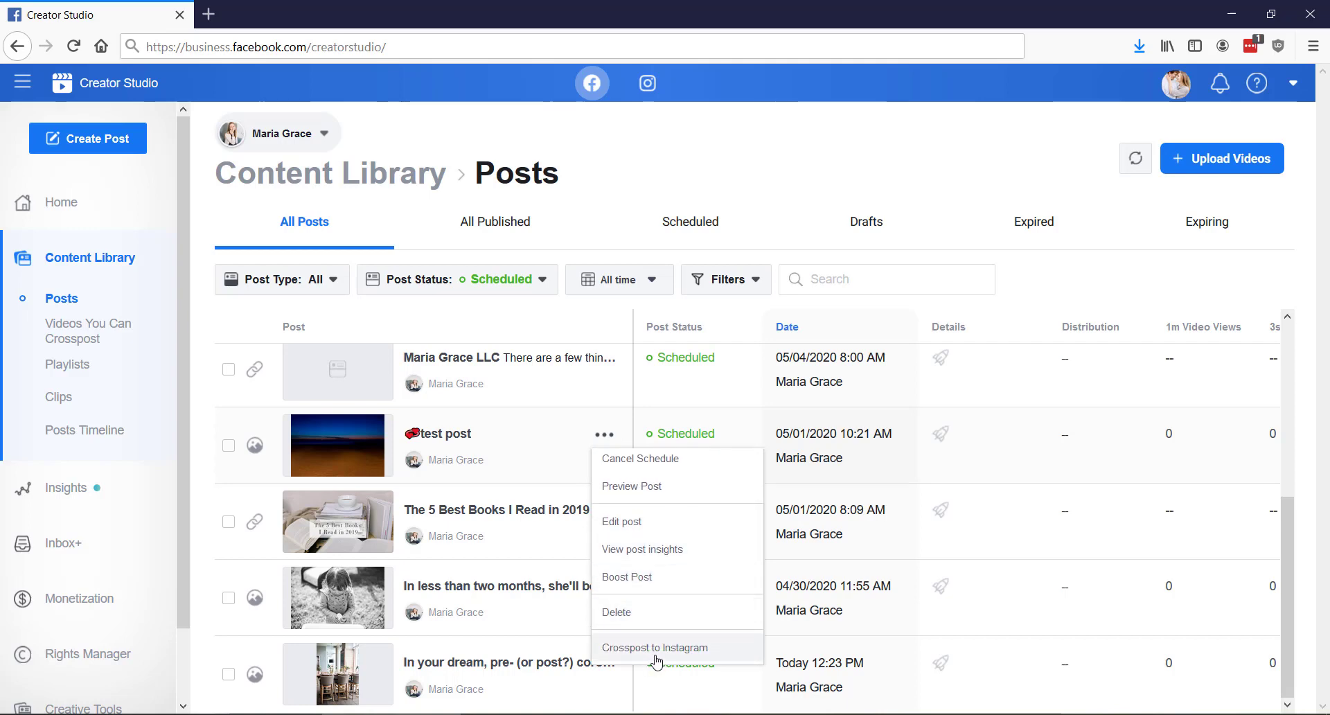
left_click(642, 614)
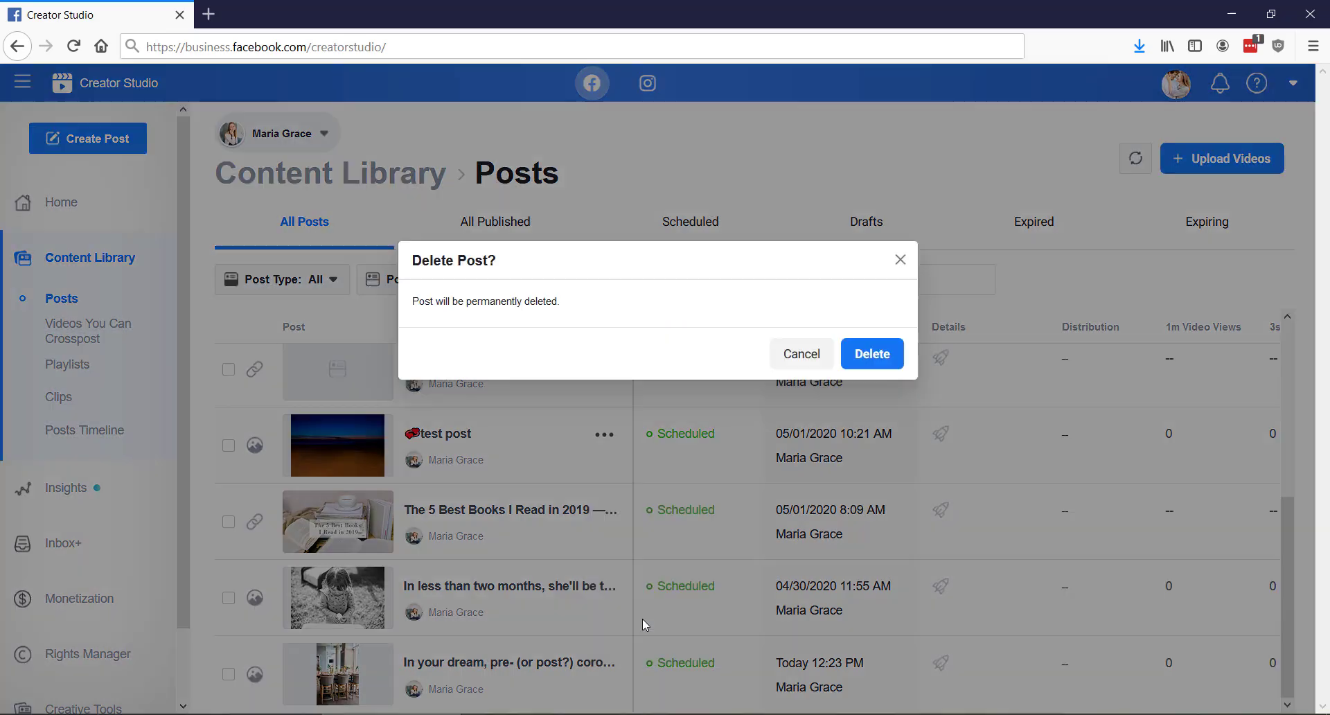
left_click(856, 355)
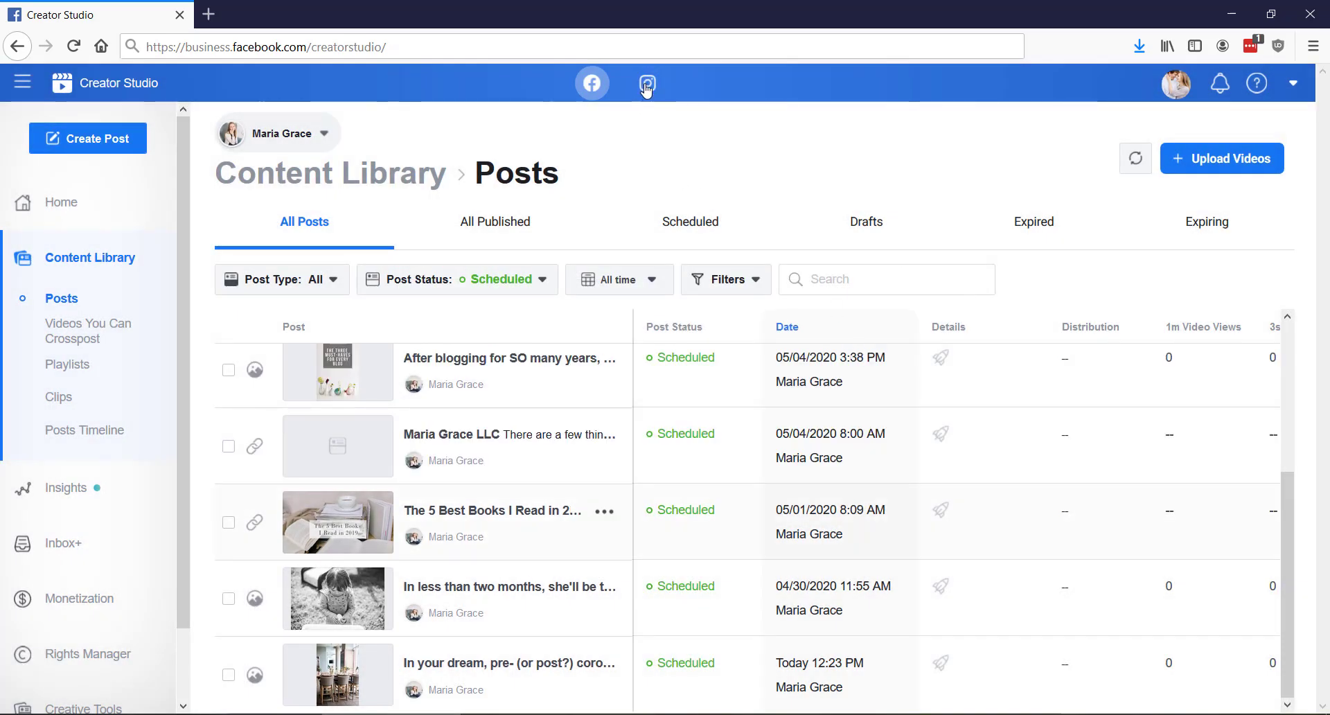
Switch to the Instagram Content Library and limit the accounts shown to mariagracellc only
left_click(646, 87)
left_click(287, 149)
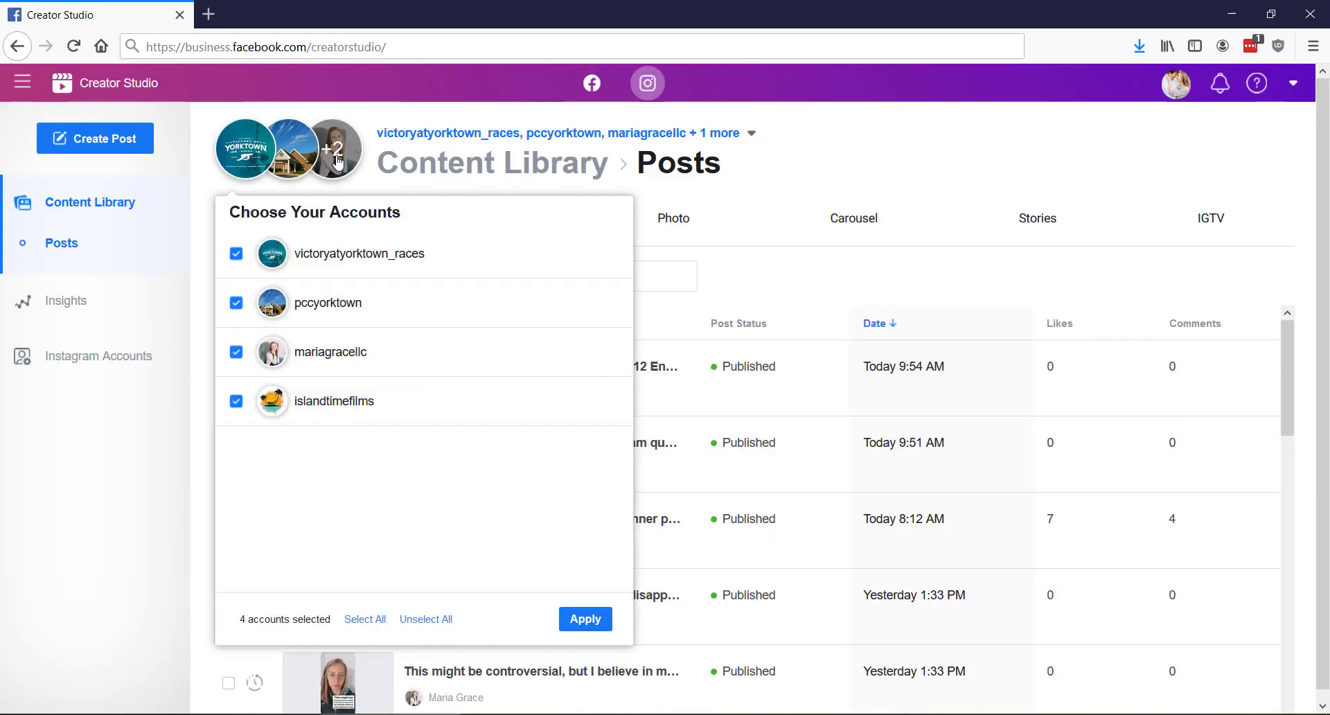
left_click(237, 254)
left_click(236, 303)
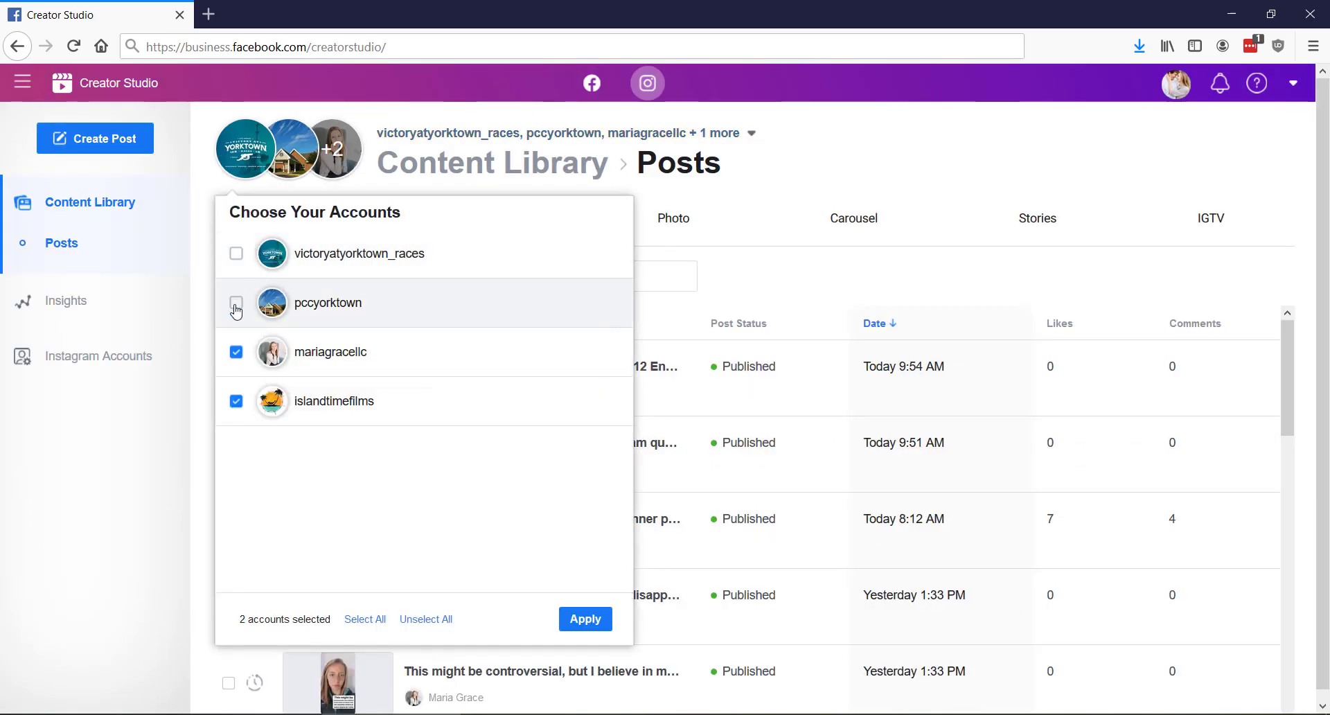
left_click(236, 401)
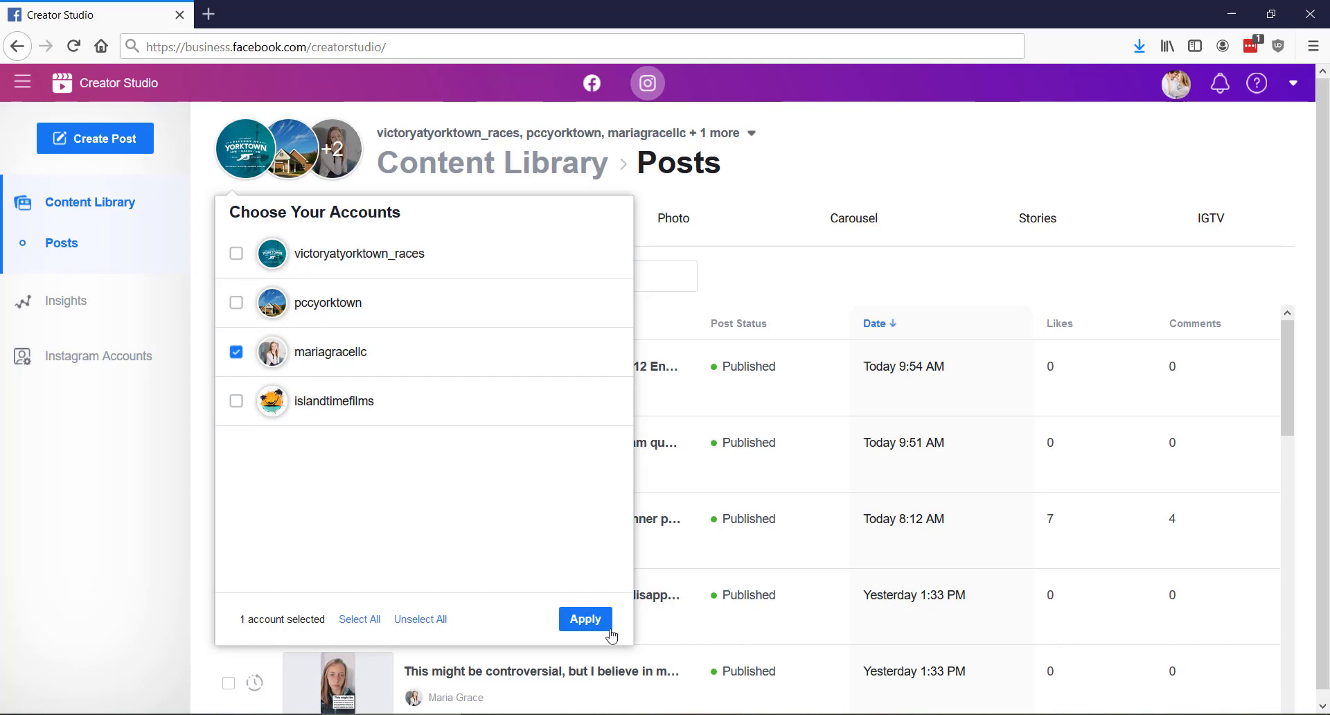
left_click(585, 619)
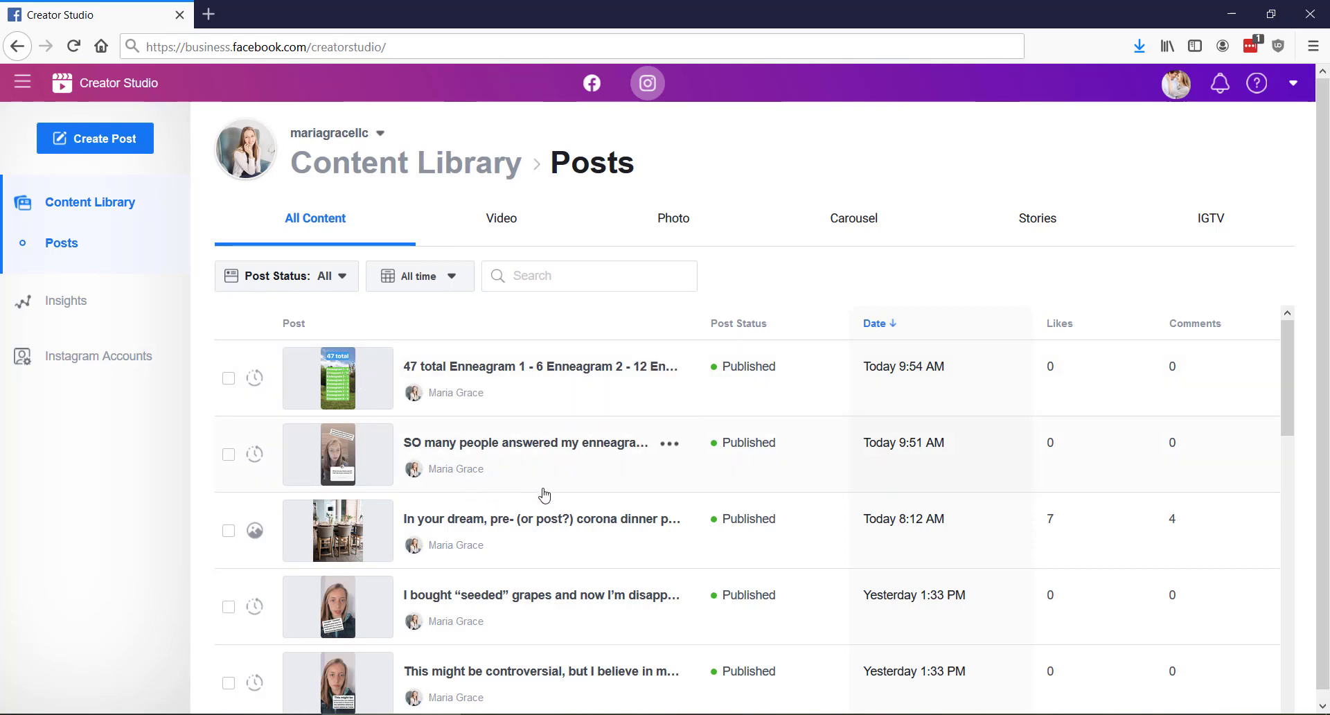
Browse the Instagram post list and examine the post status and date range filter options
scroll(730, 527, "down", 1)
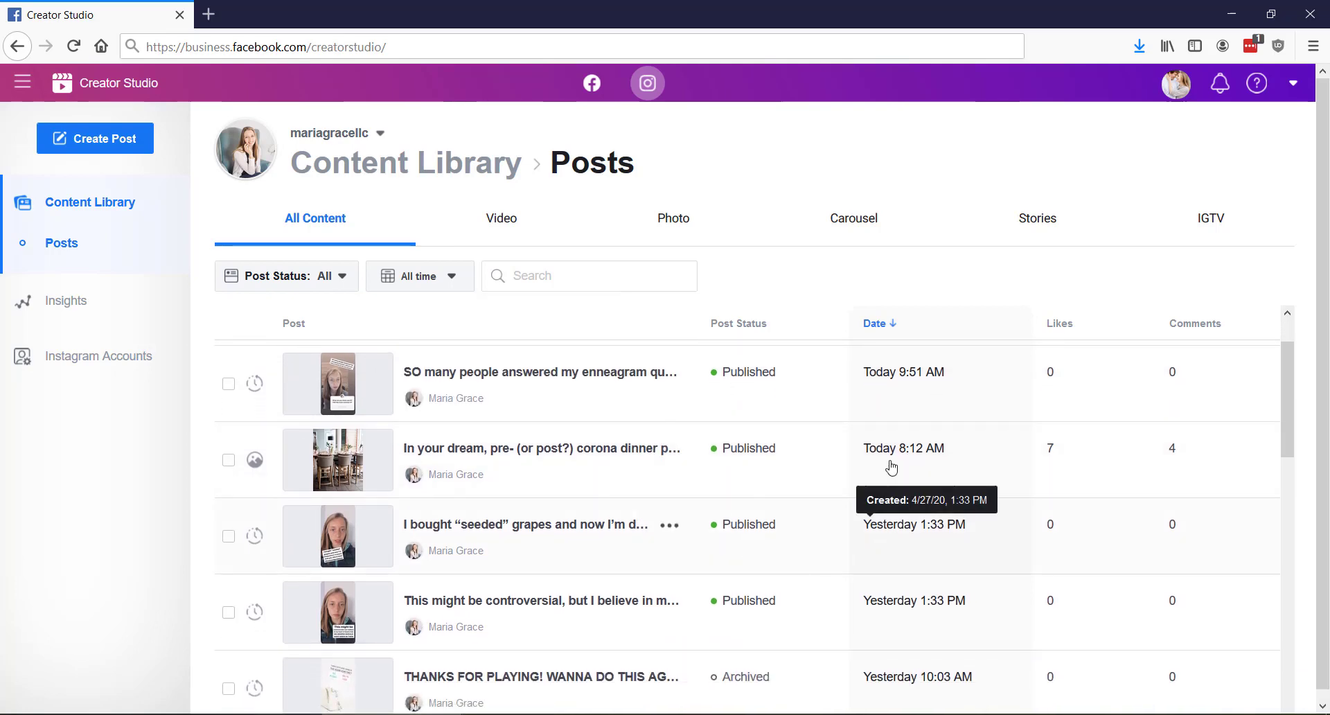
scroll(843, 521, "down", 2)
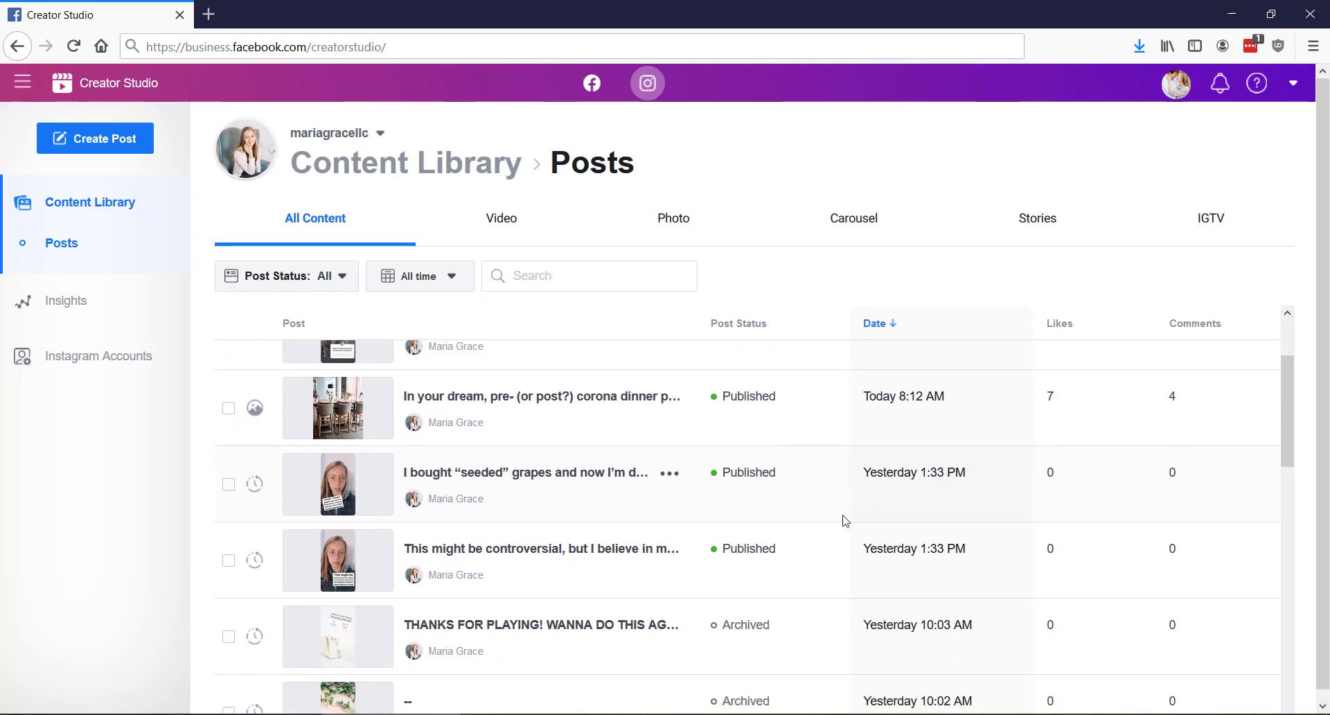
scroll(840, 519, "down", 5)
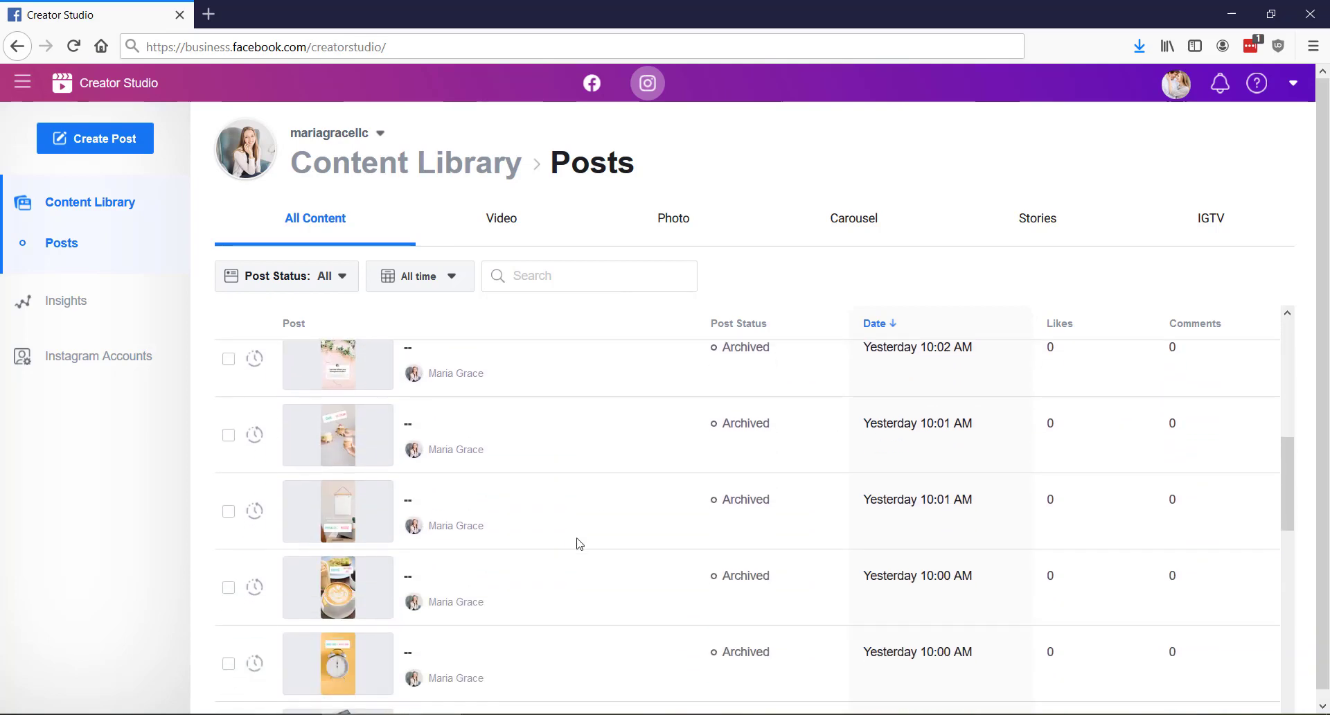
scroll(492, 509, "up", 5)
scroll(493, 511, "up", 3)
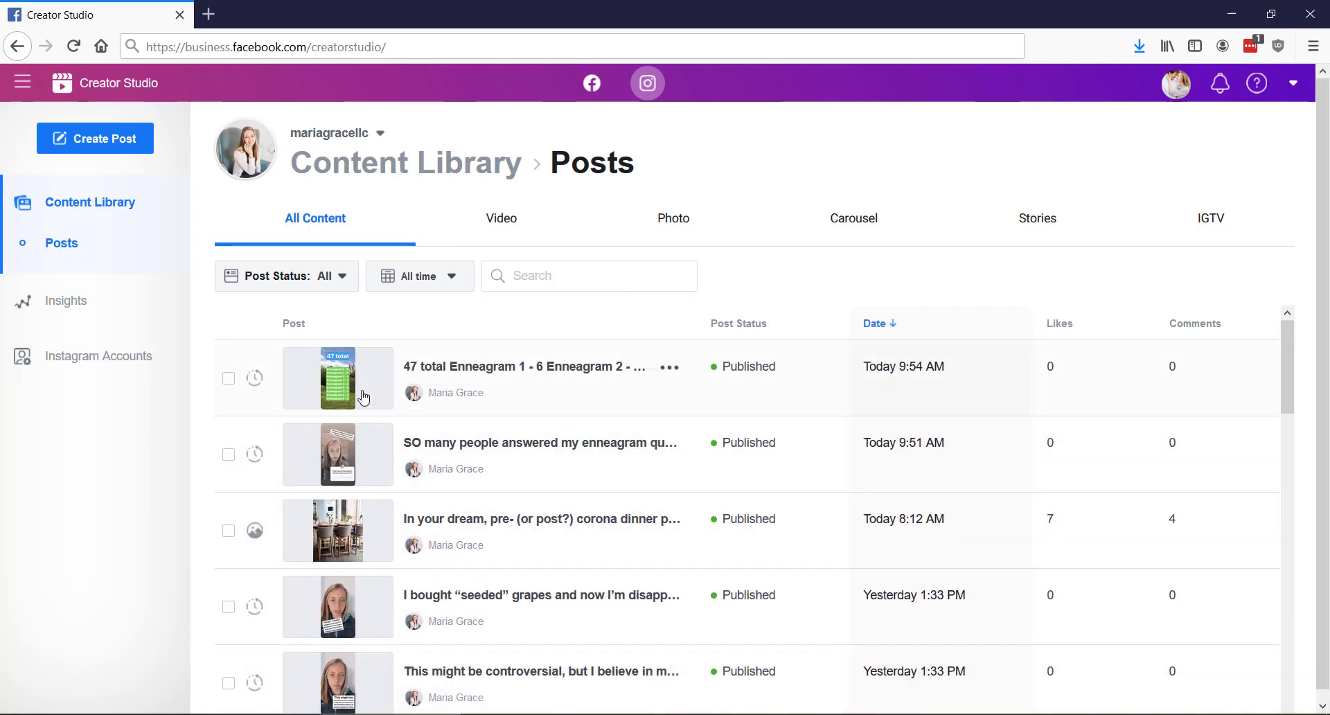
left_click(317, 278)
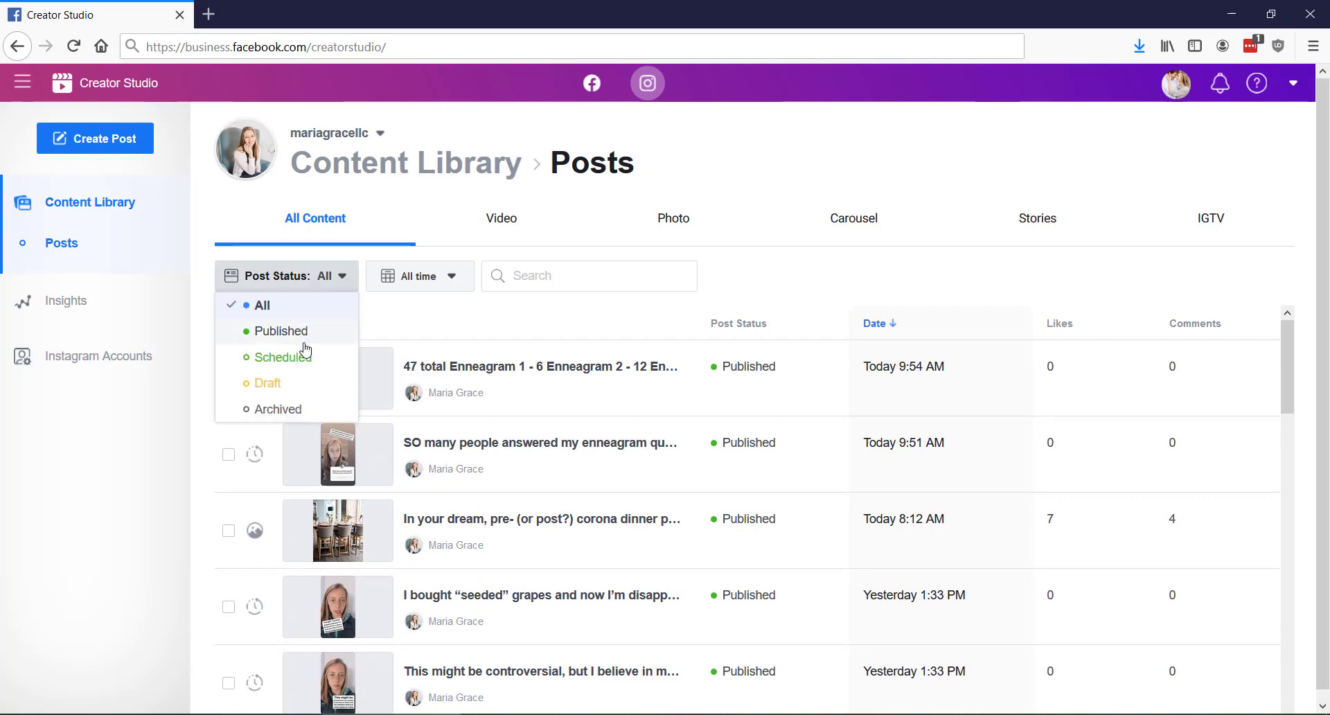
left_click(442, 277)
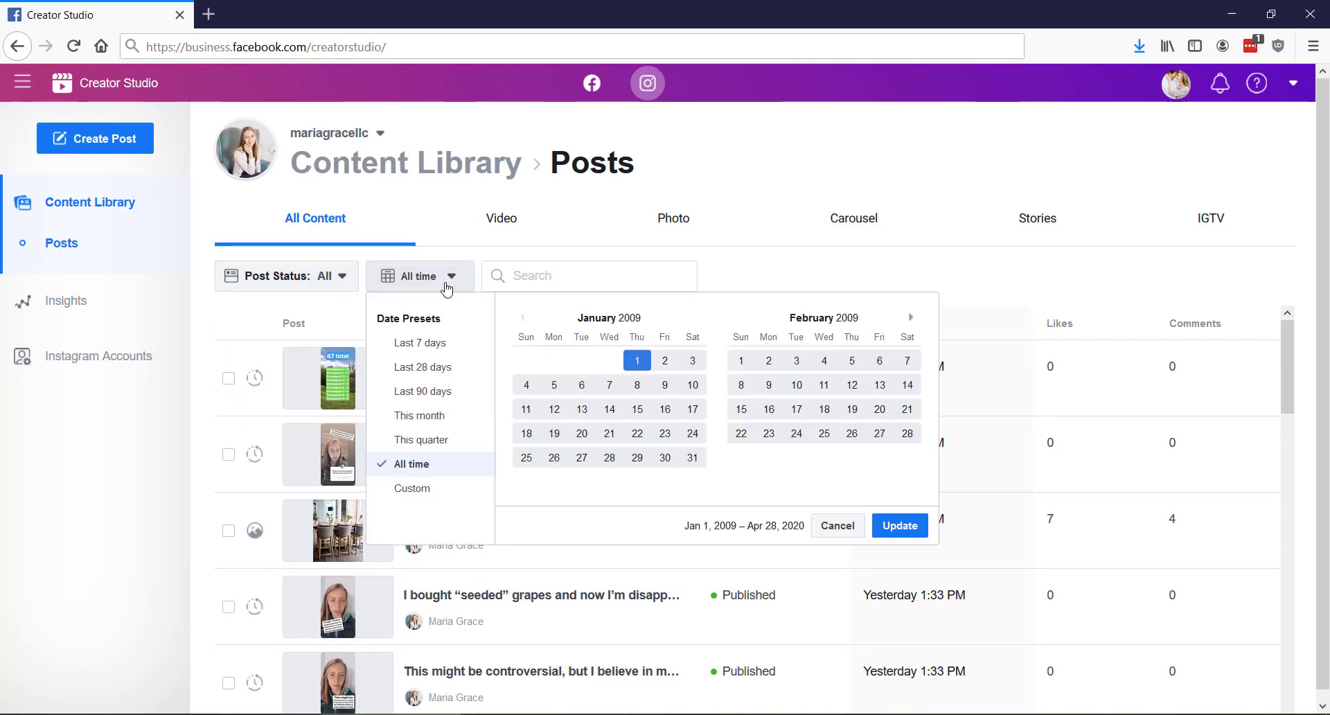
left_click(455, 282)
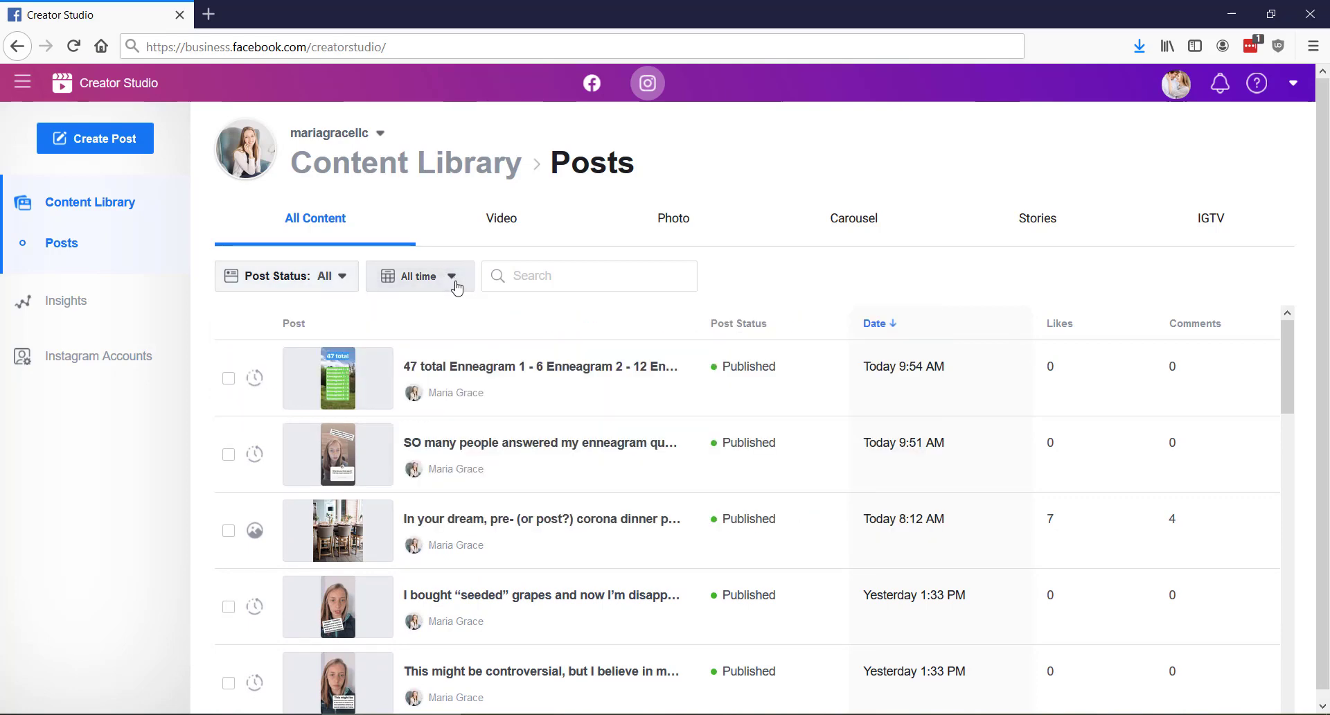
Start a new Instagram Feed post and upload the image 040320_Fort_Monroe_Sunrise-1 from file
left_click(145, 148)
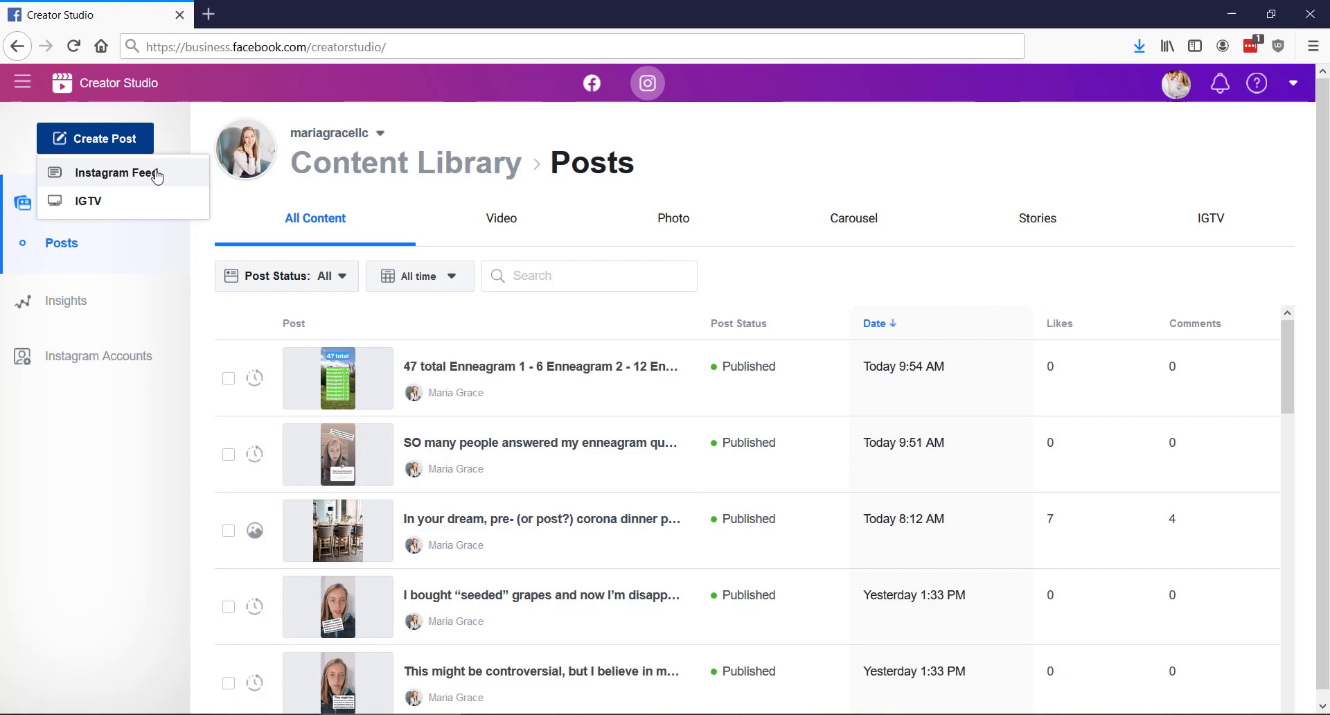
left_click(157, 177)
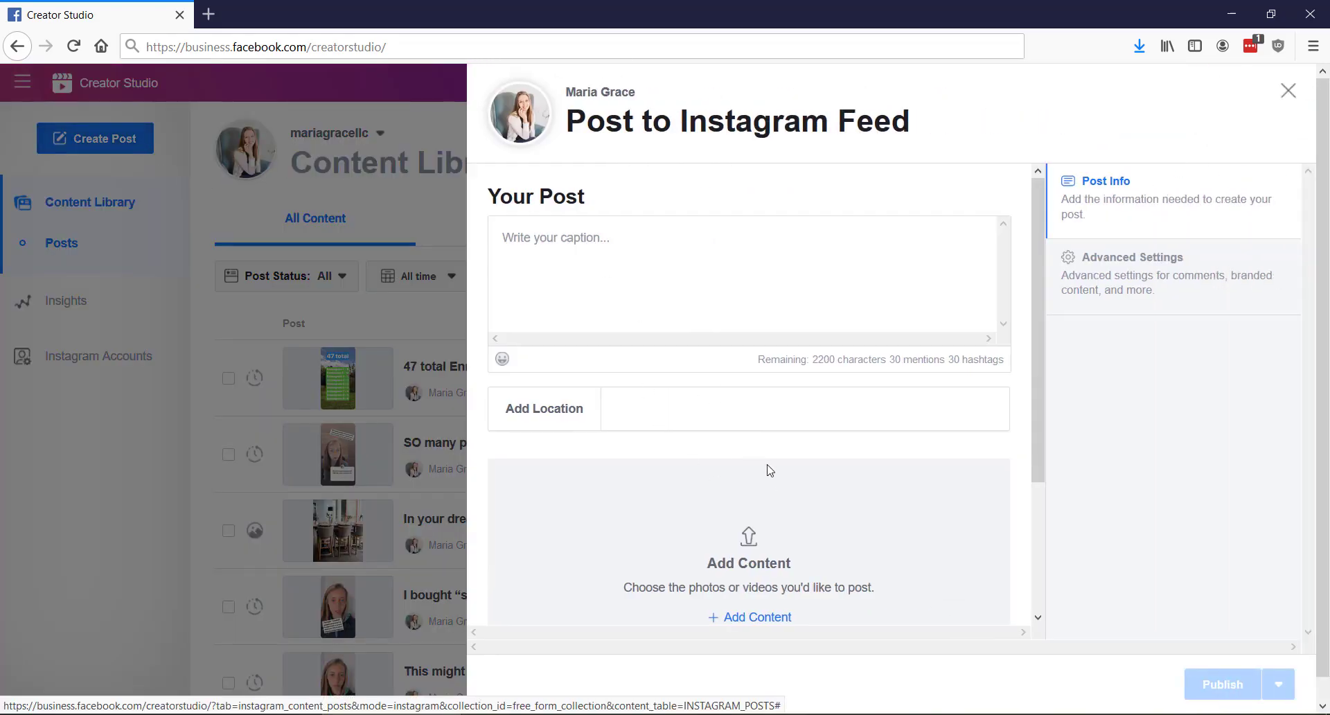
scroll(766, 471, "down", 2)
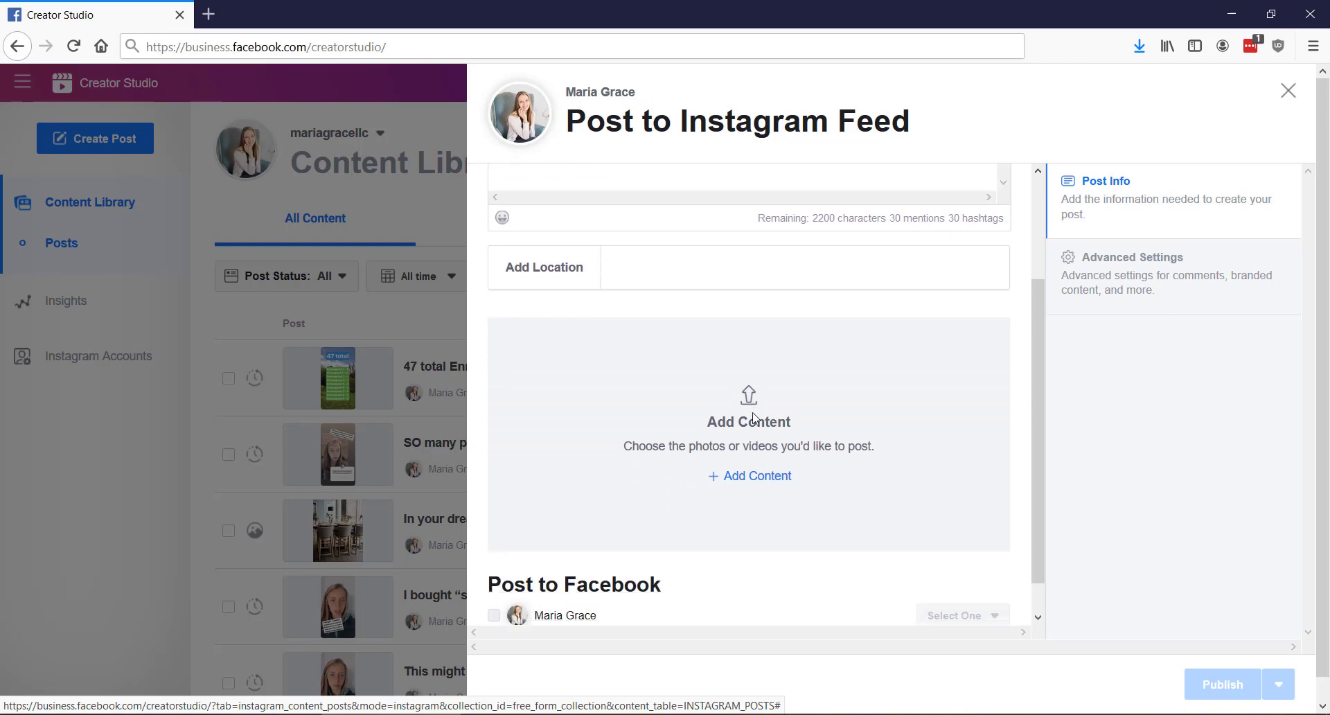
left_click(787, 478)
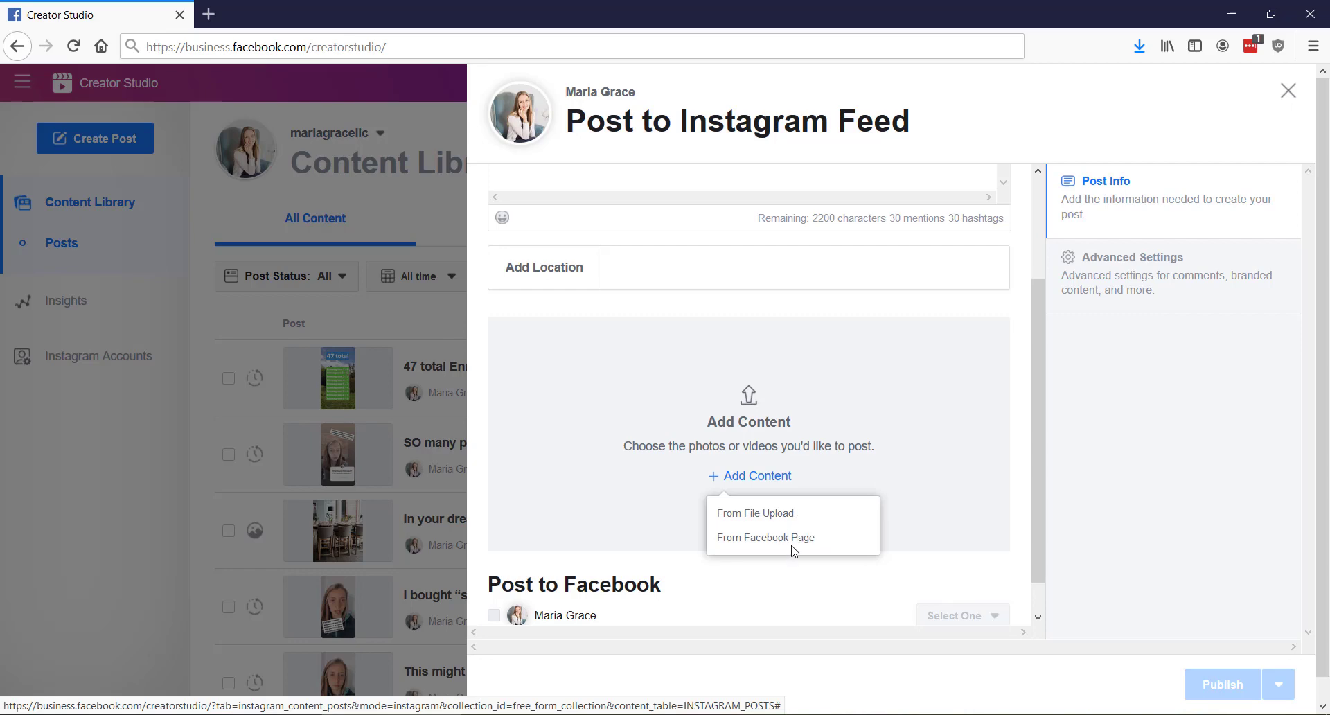
left_click(777, 521)
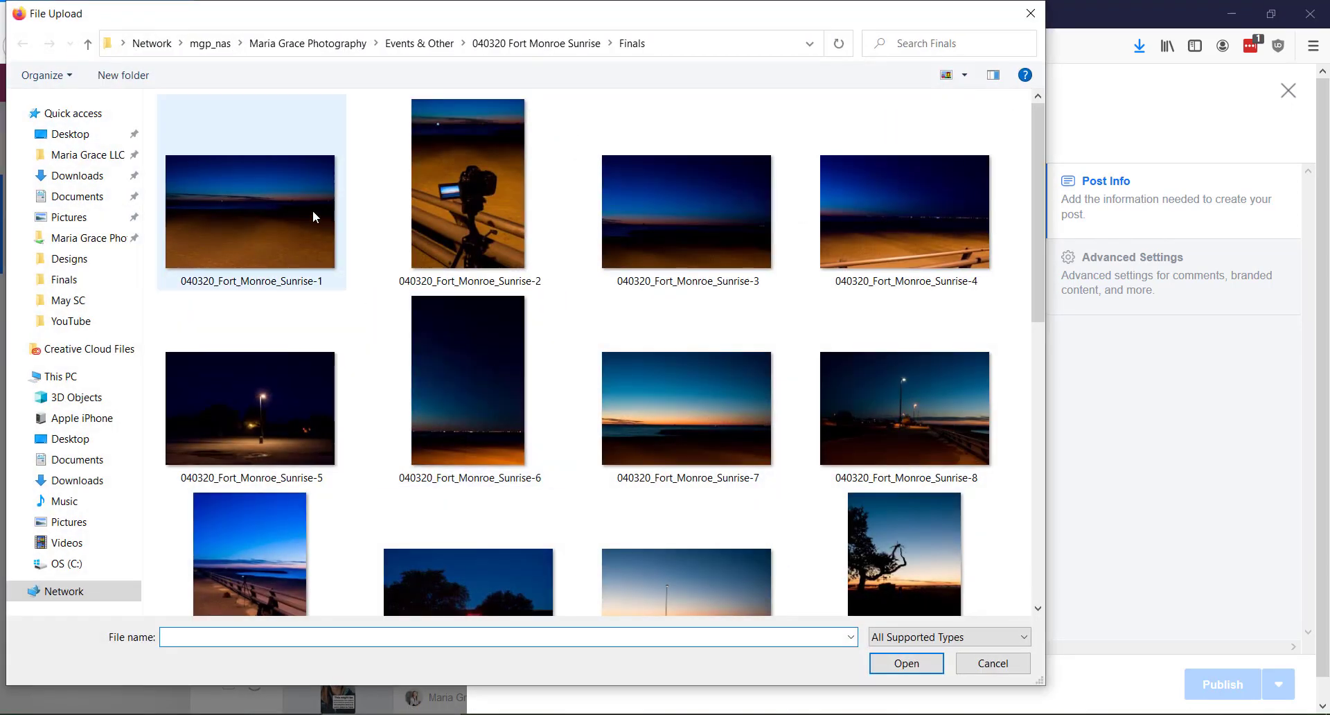
double_click(313, 209)
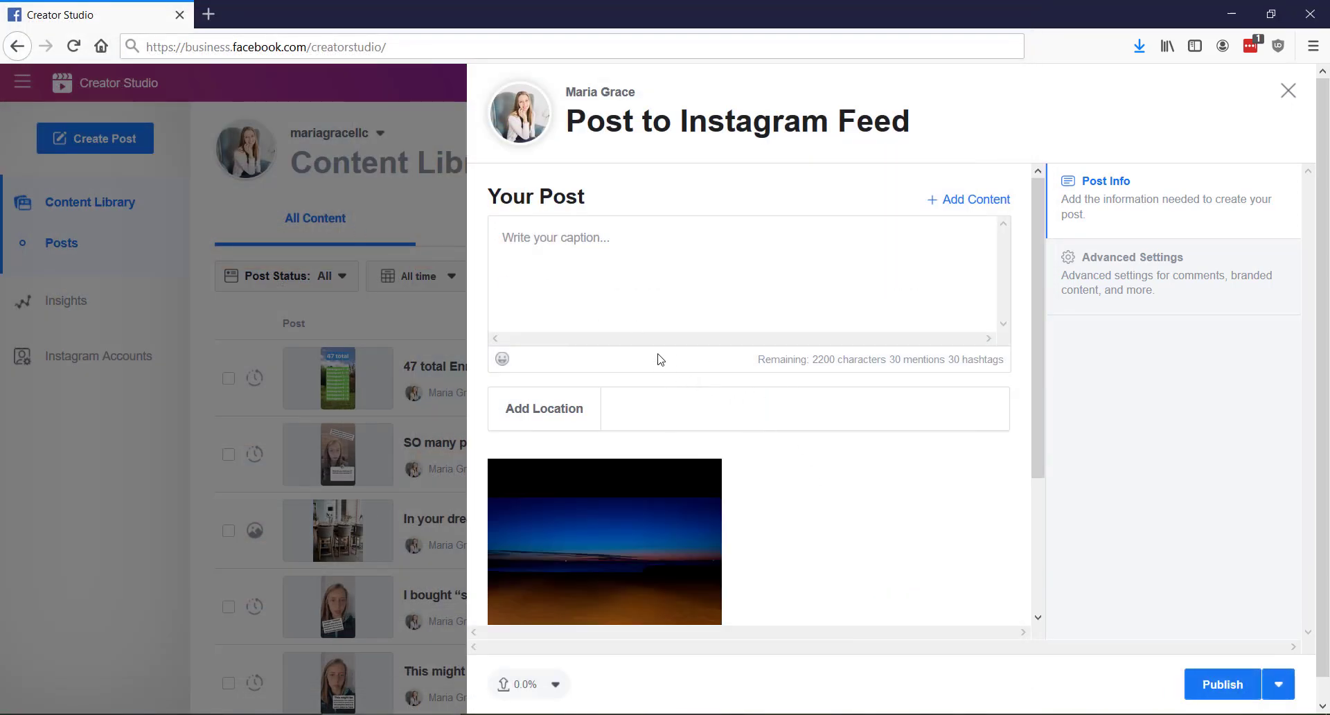
Write the caption as an emoji followed by "test post"
left_click(611, 285)
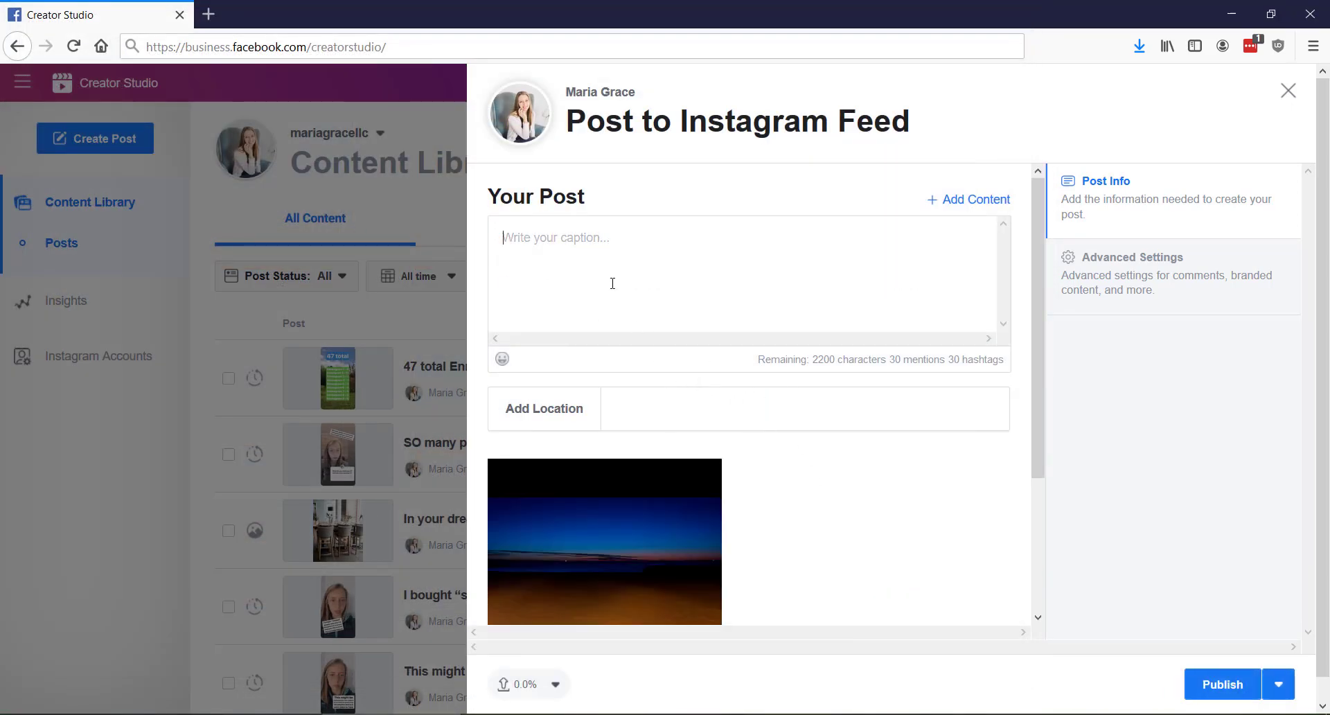
left_click(503, 358)
left_click(331, 412)
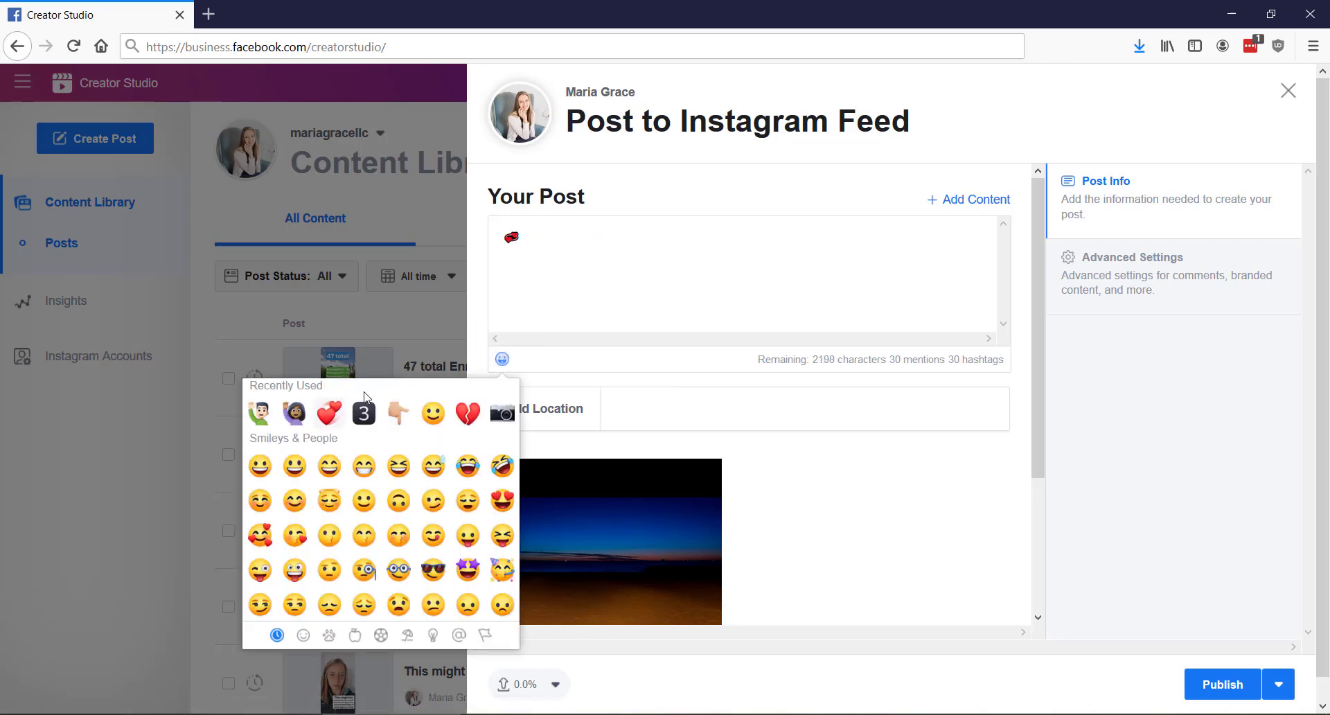
left_click(556, 273)
type("test ")
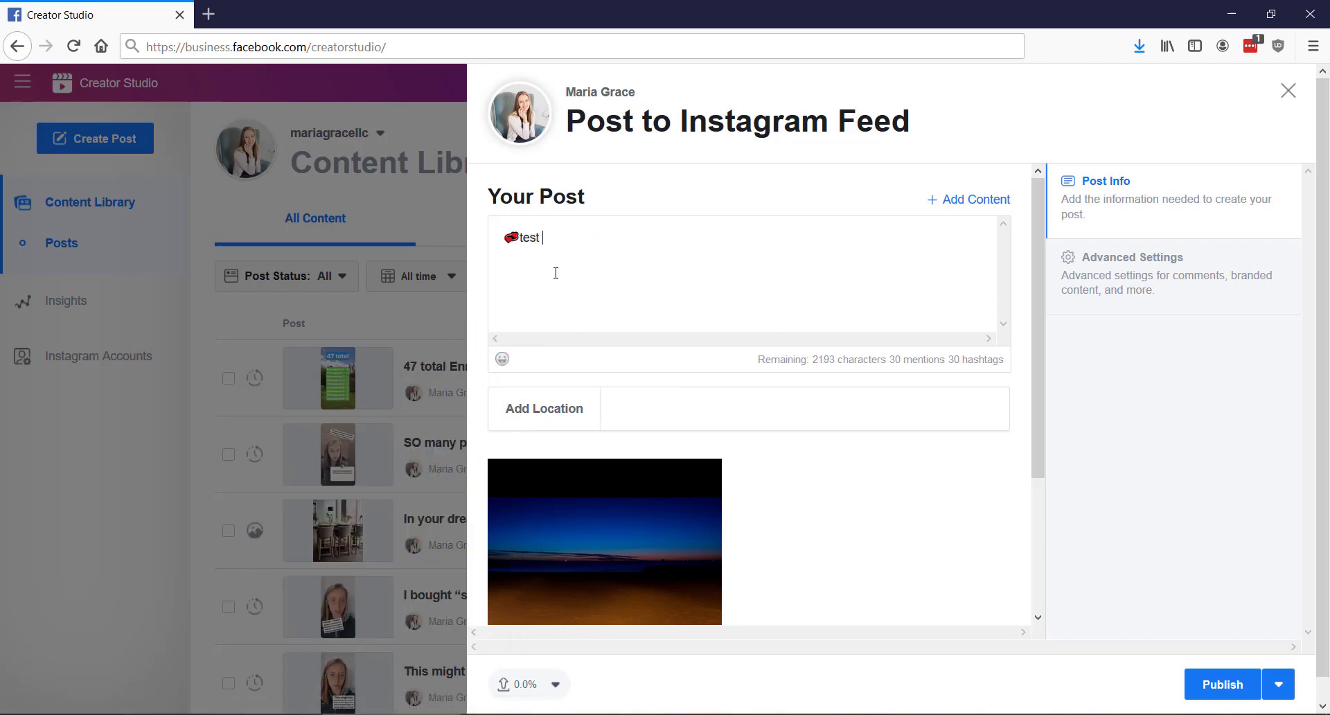
type("post")
scroll(736, 478, "down", 2)
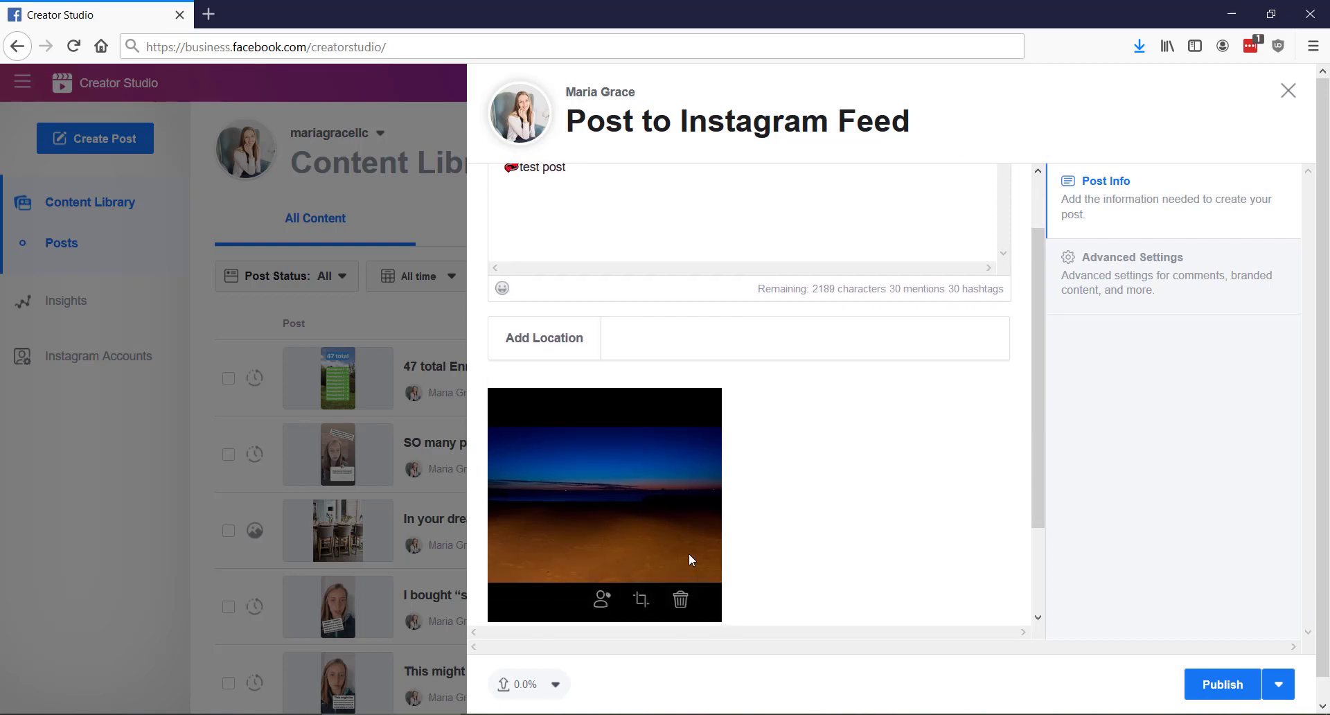
scroll(860, 499, "up", 2)
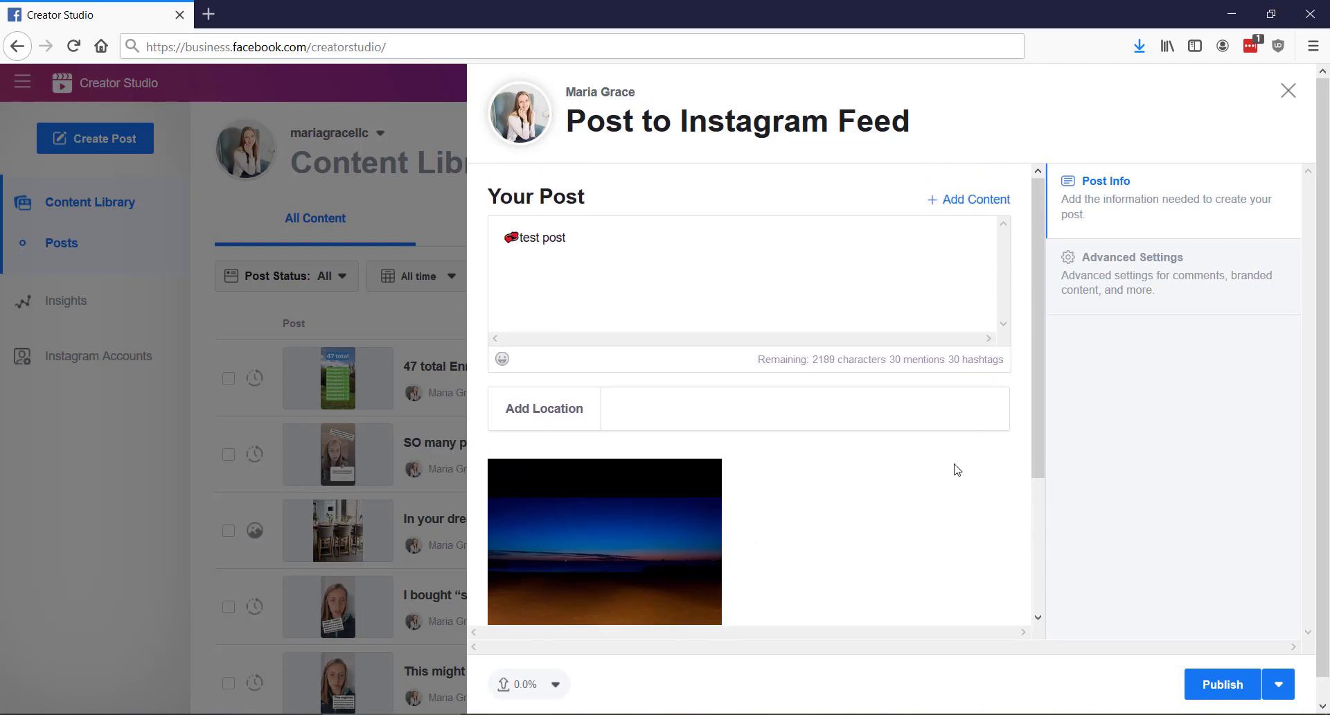
left_click(967, 201)
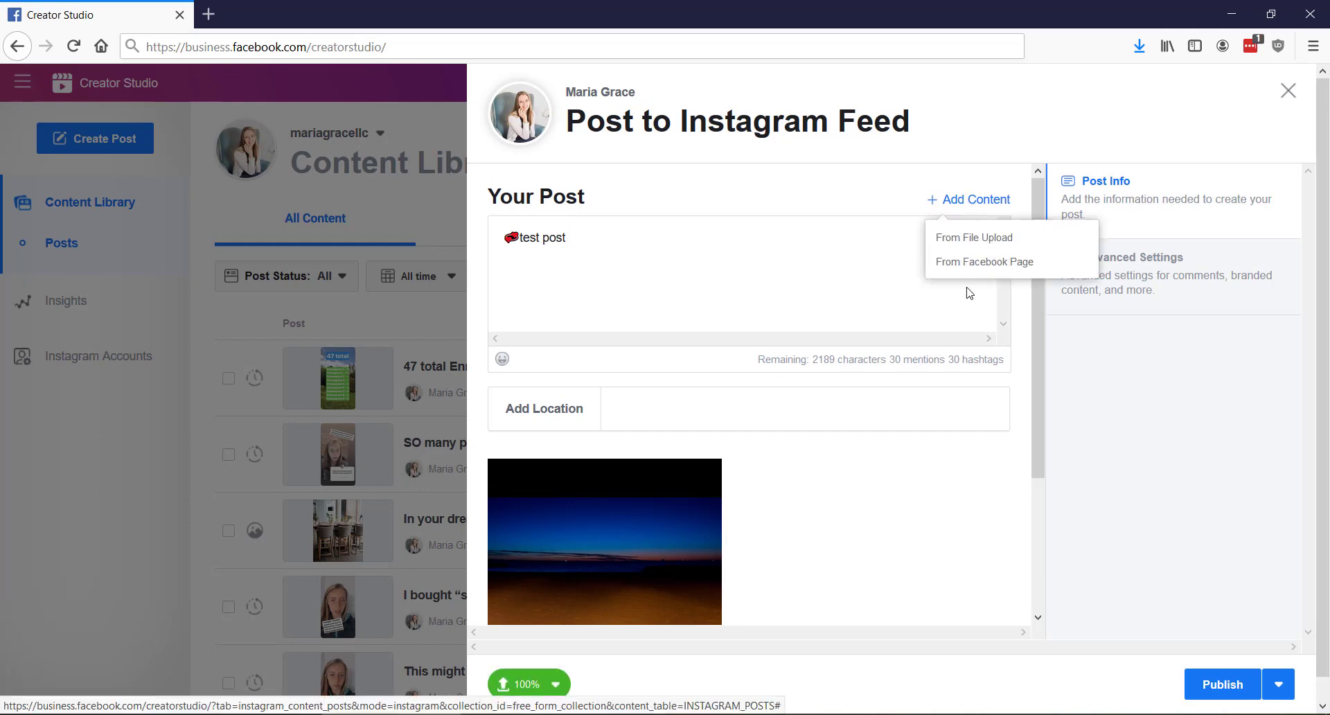
left_click(895, 456)
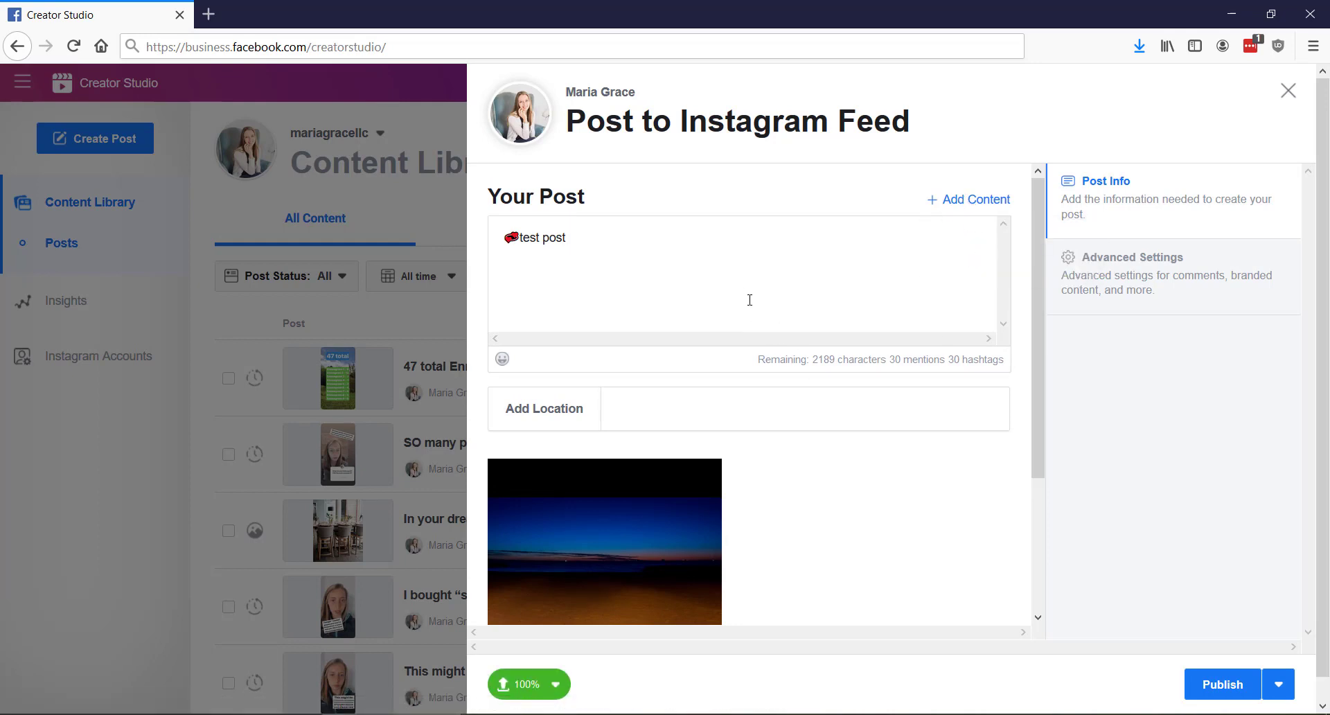
left_click_drag(814, 362, 942, 360)
left_click(833, 282)
type("@pccyork")
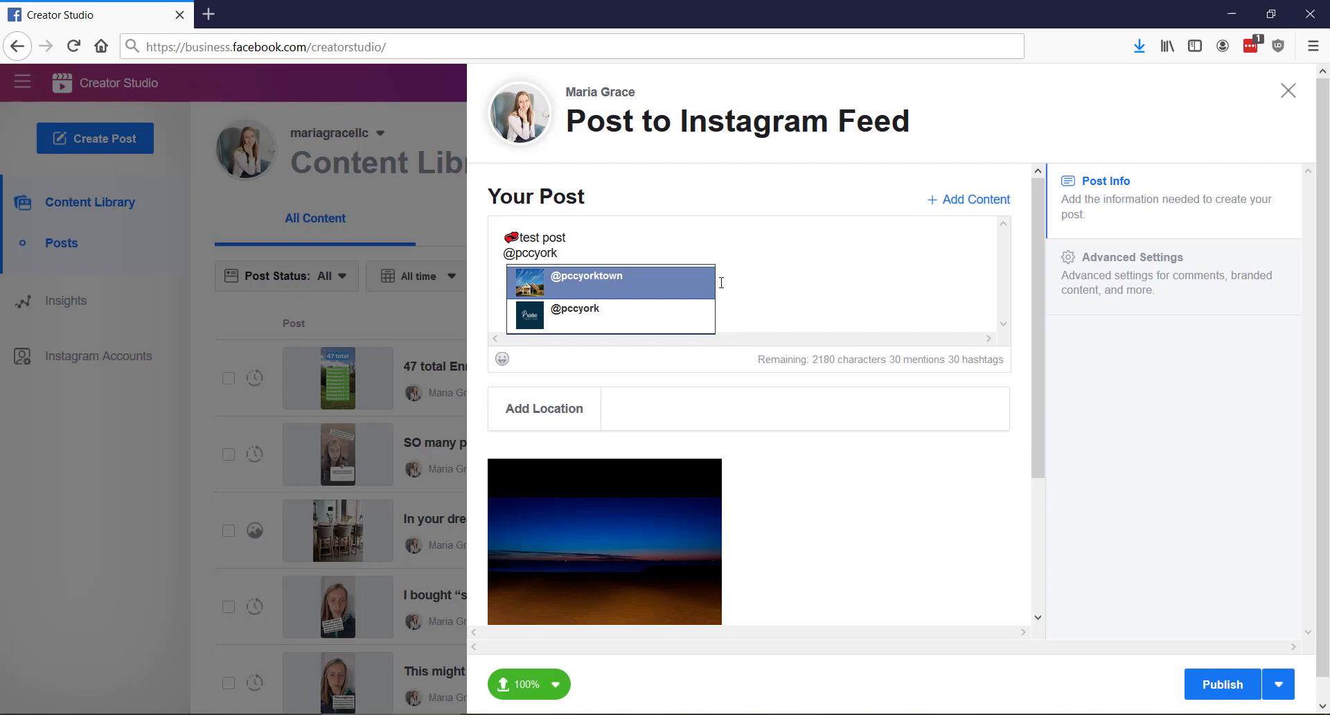
left_click(704, 293)
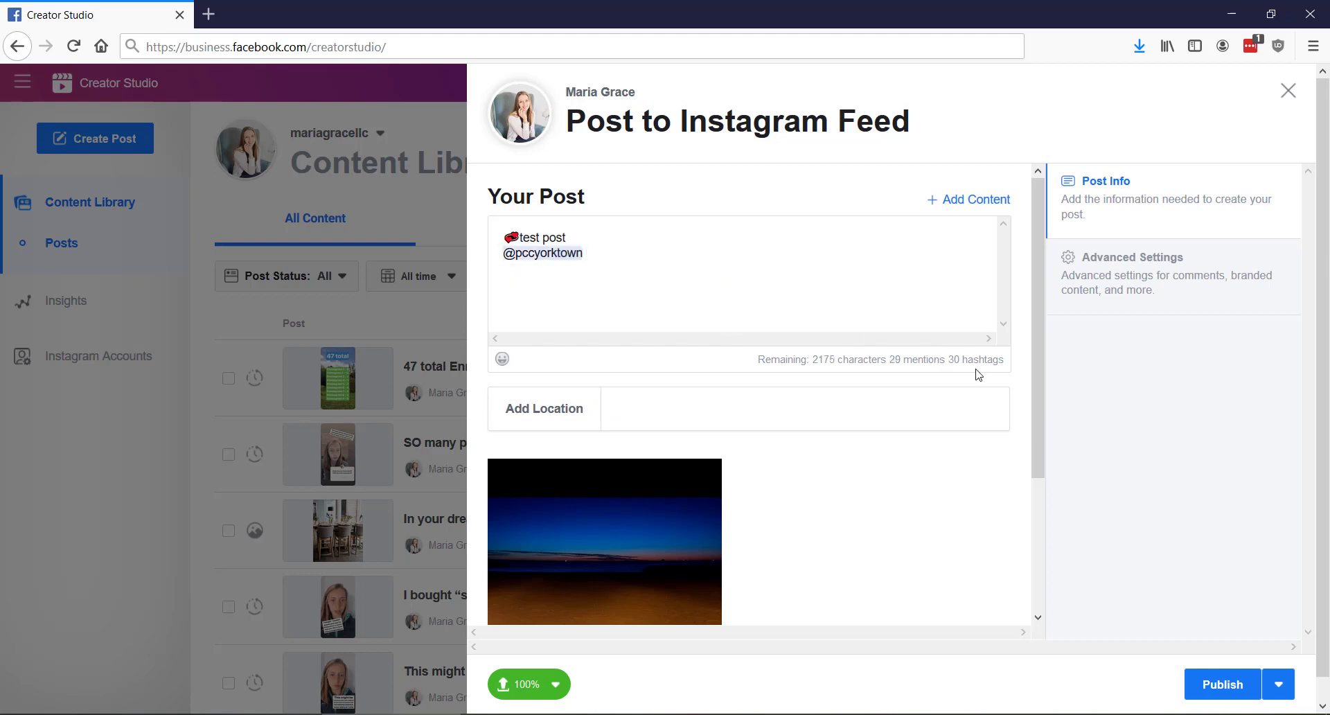
Add the hashtags #test #post #hashtag on a new caption line
left_click_drag(1008, 365, 956, 365)
left_click(773, 268)
type("#test ")
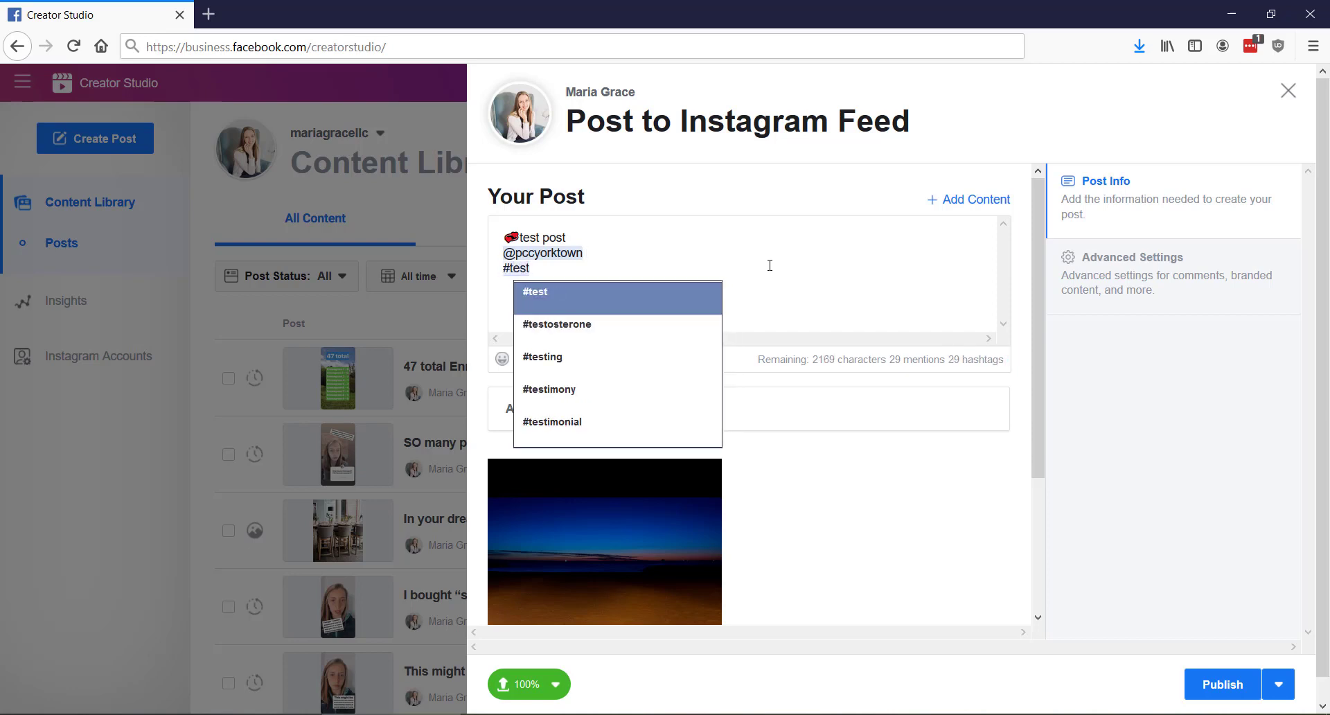
type("#post")
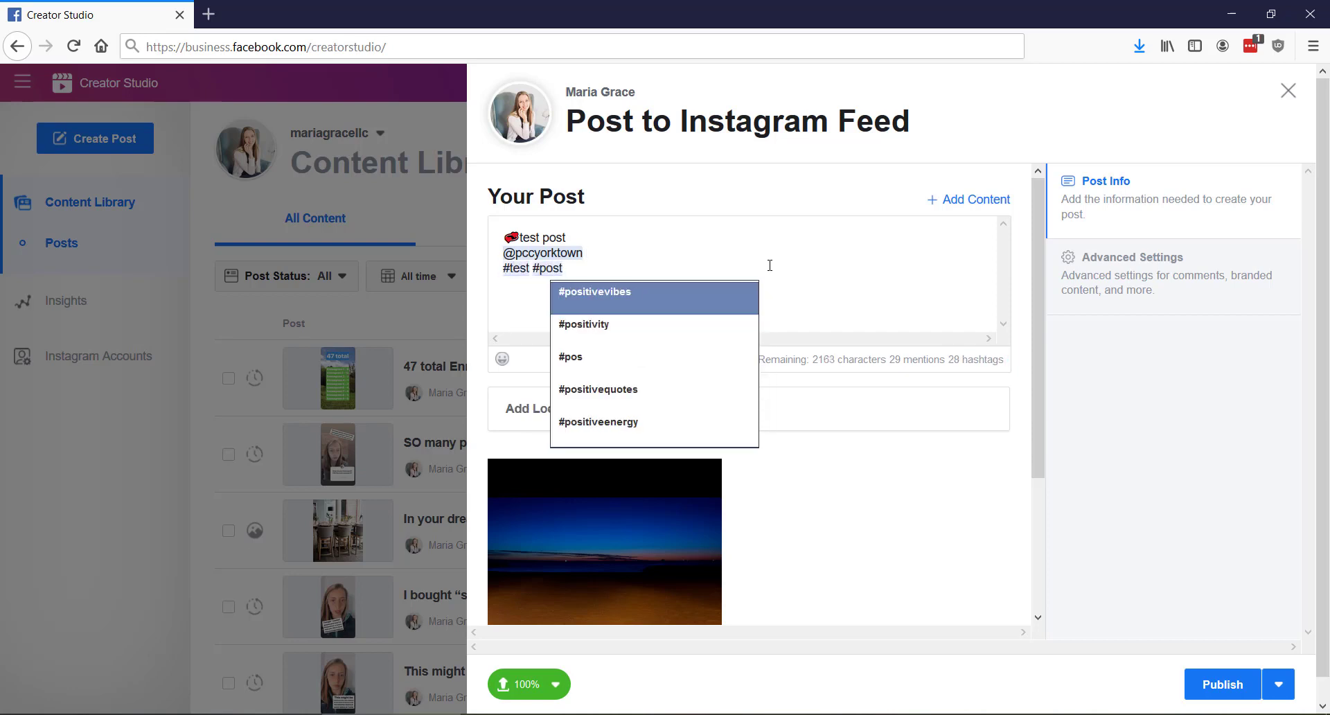
type(" #hashtag")
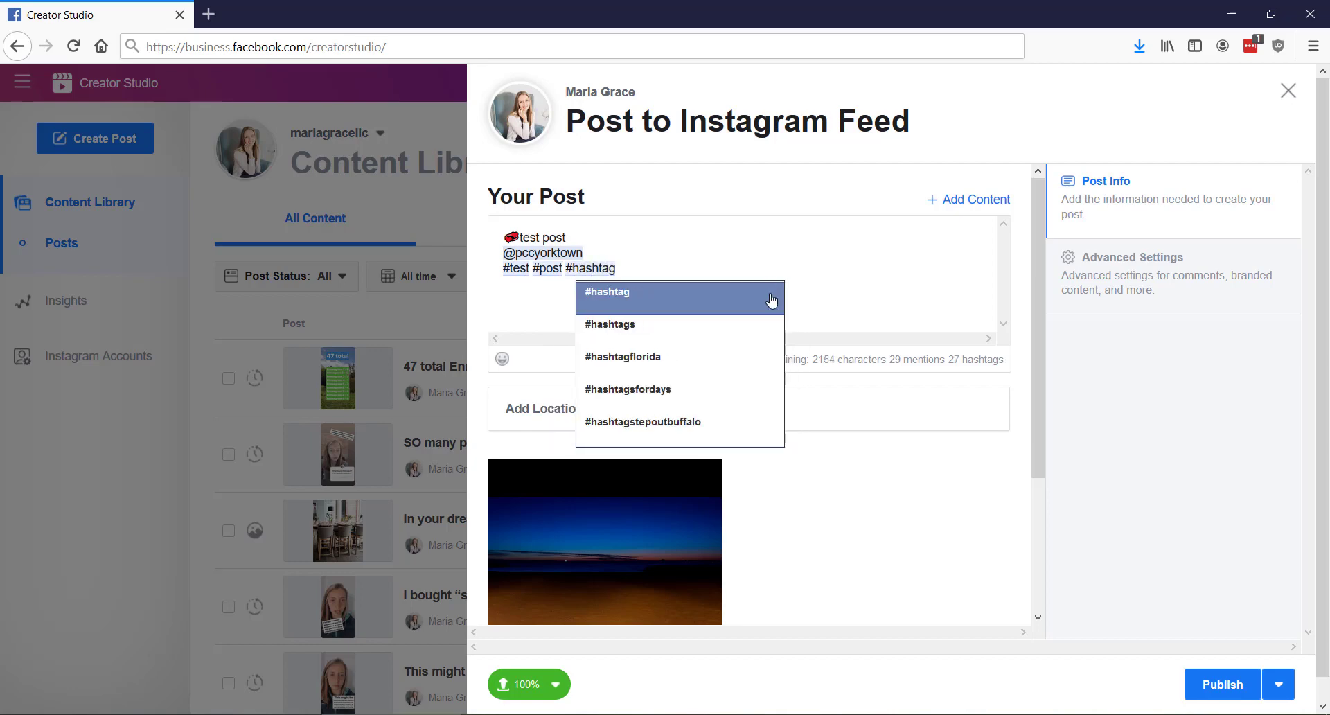
left_click(771, 300)
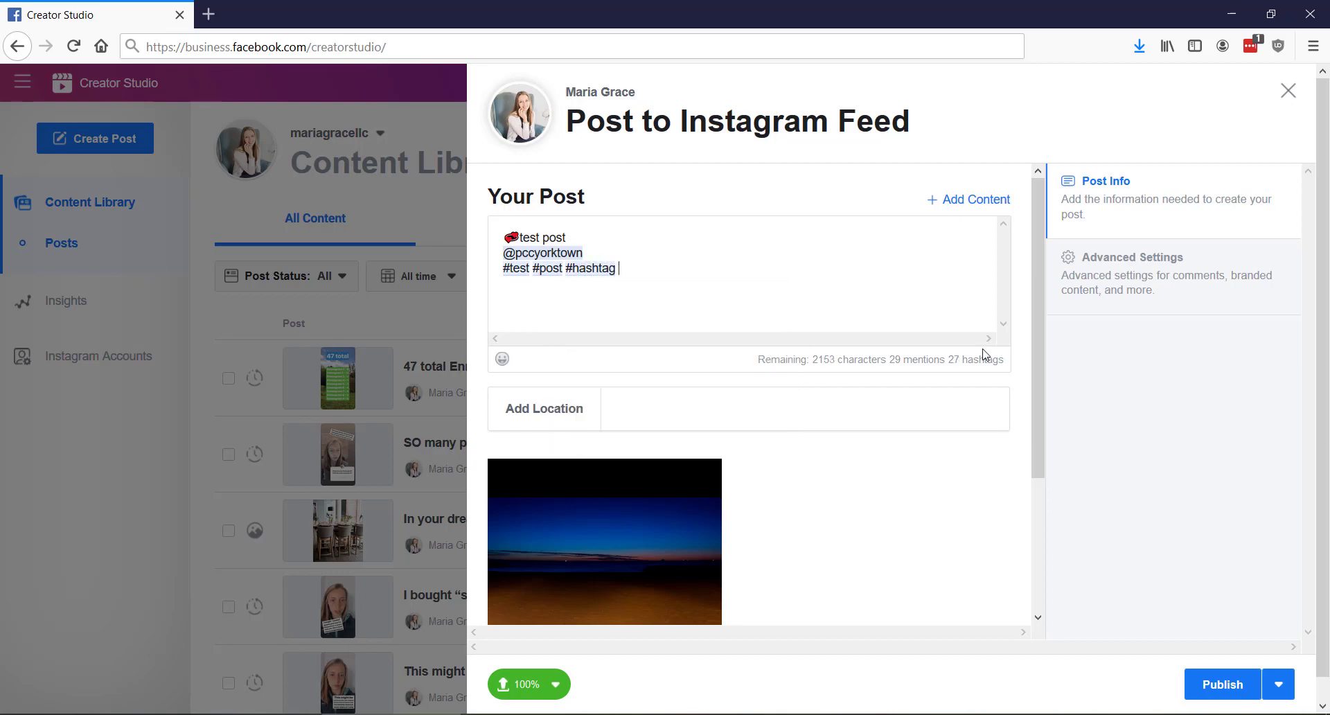
left_click_drag(1004, 365, 952, 373)
Search for "key west" and set the post location to Key West, Florida
left_click(748, 405)
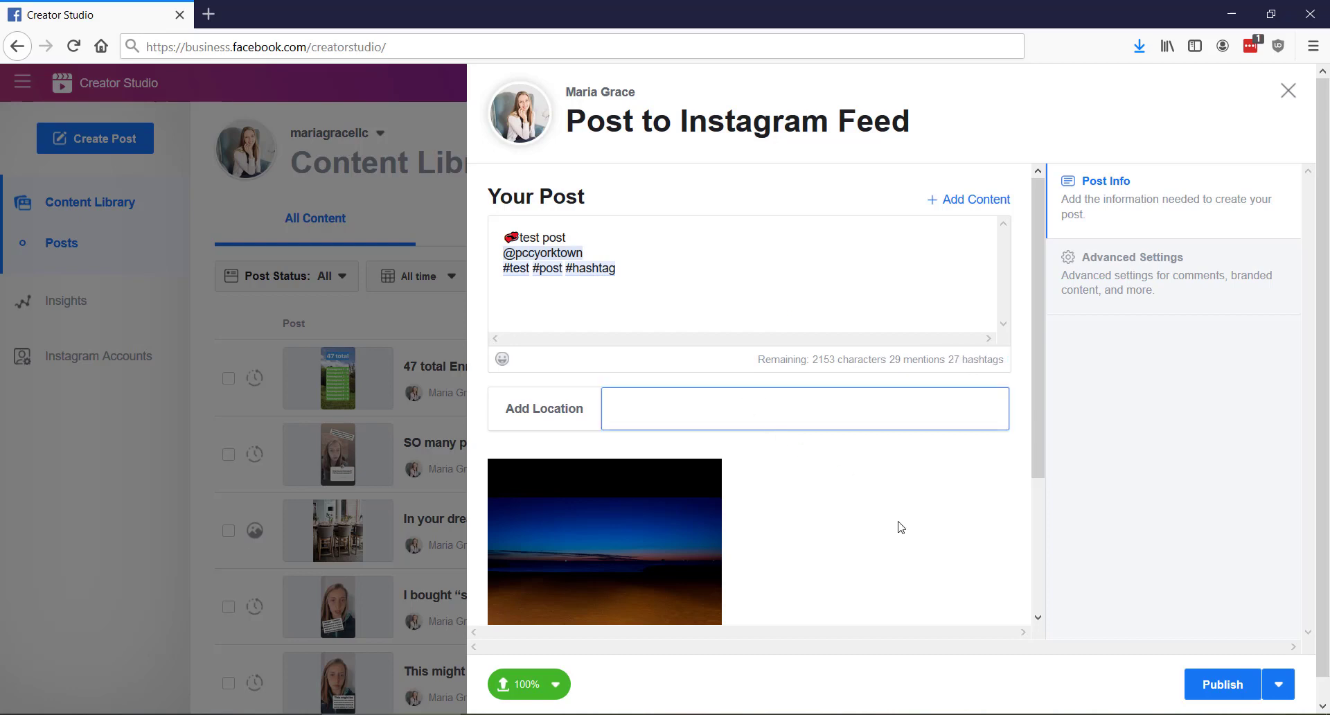
type("key west")
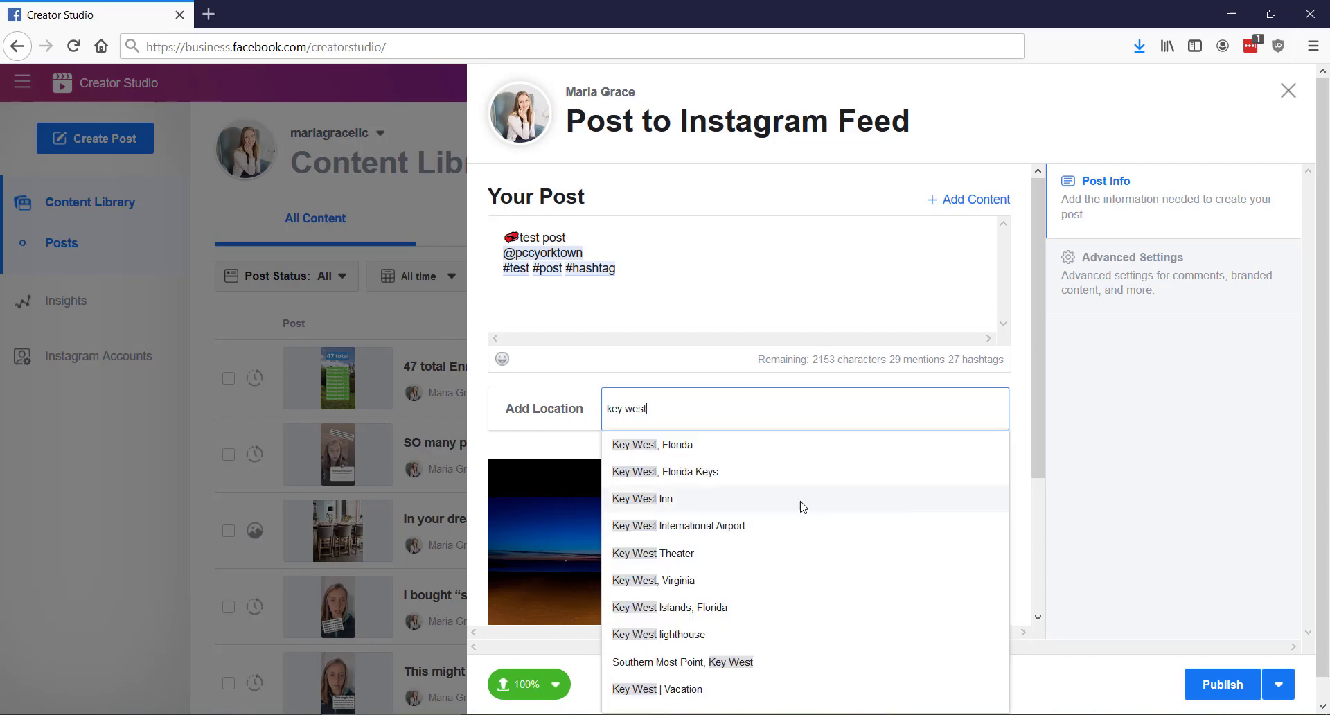
left_click(669, 445)
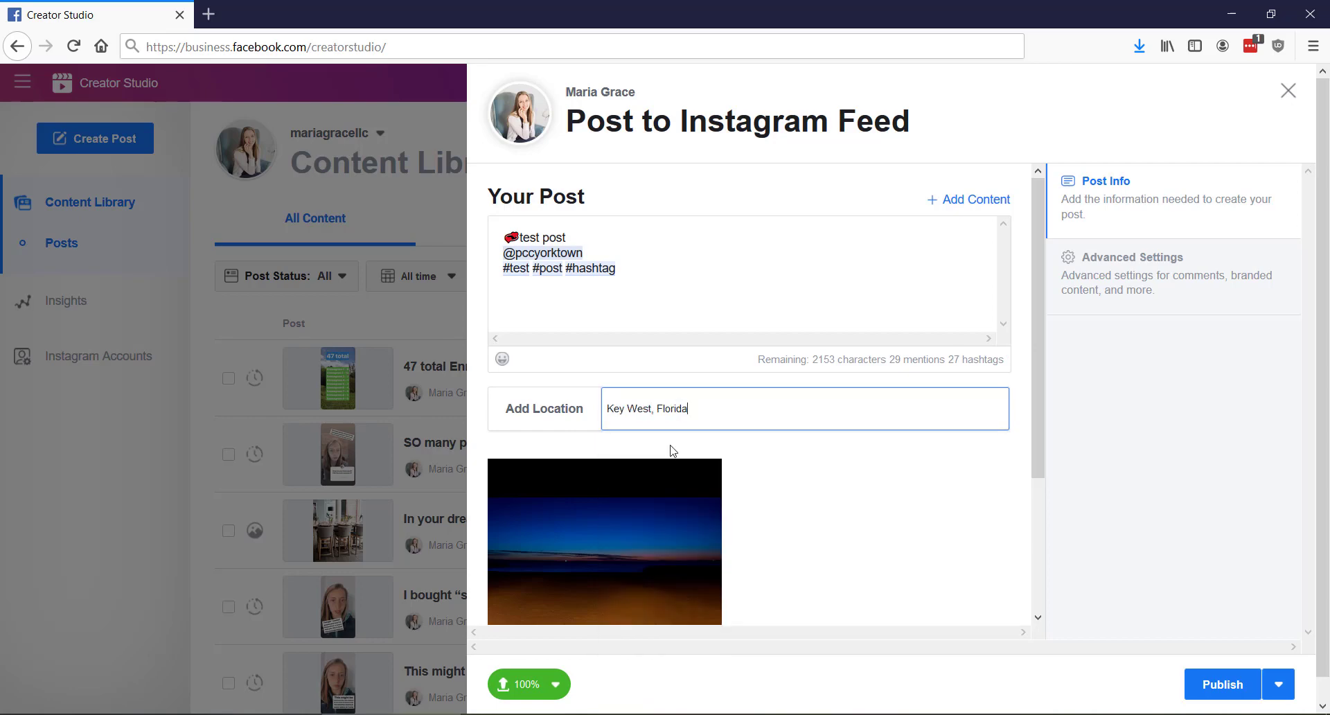
Crop the post photo to the Vertical 4:5 aspect ratio and save the edit
scroll(869, 496, "down", 3)
scroll(850, 447, "down", 1)
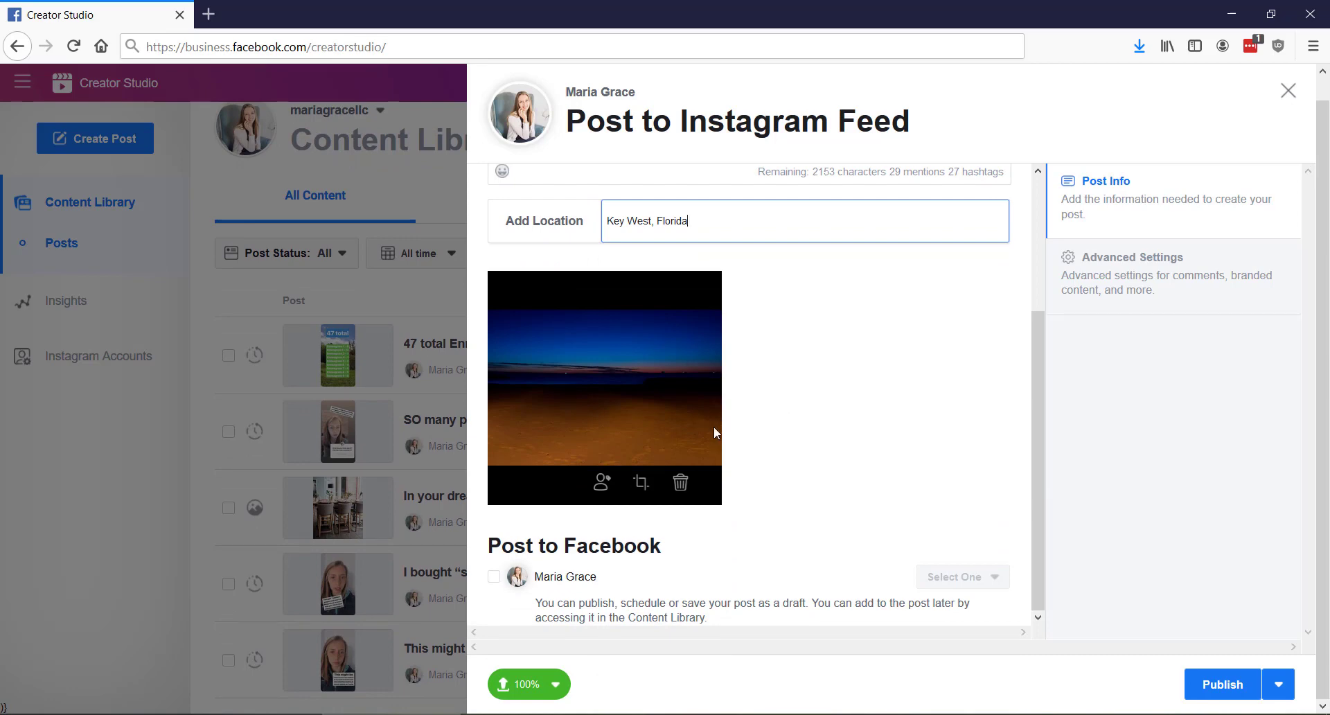
left_click(640, 483)
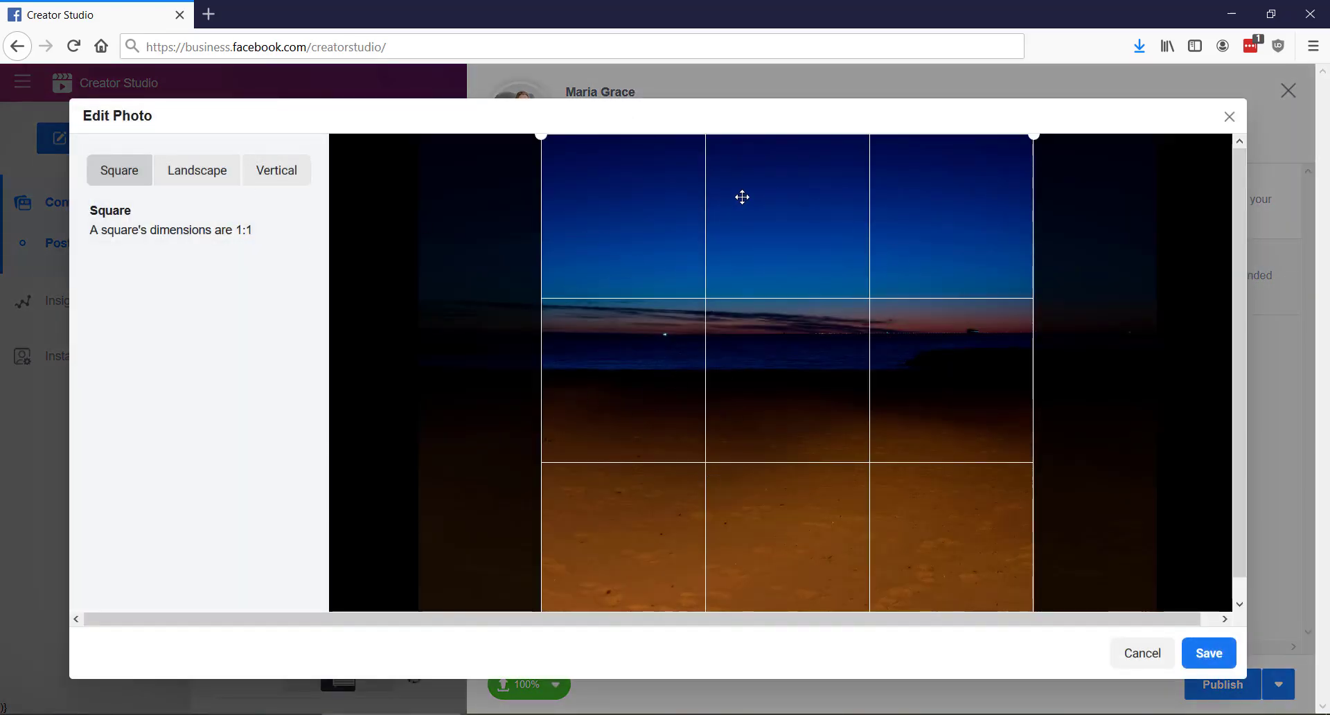
left_click(206, 175)
left_click_drag(841, 407, 439, 229)
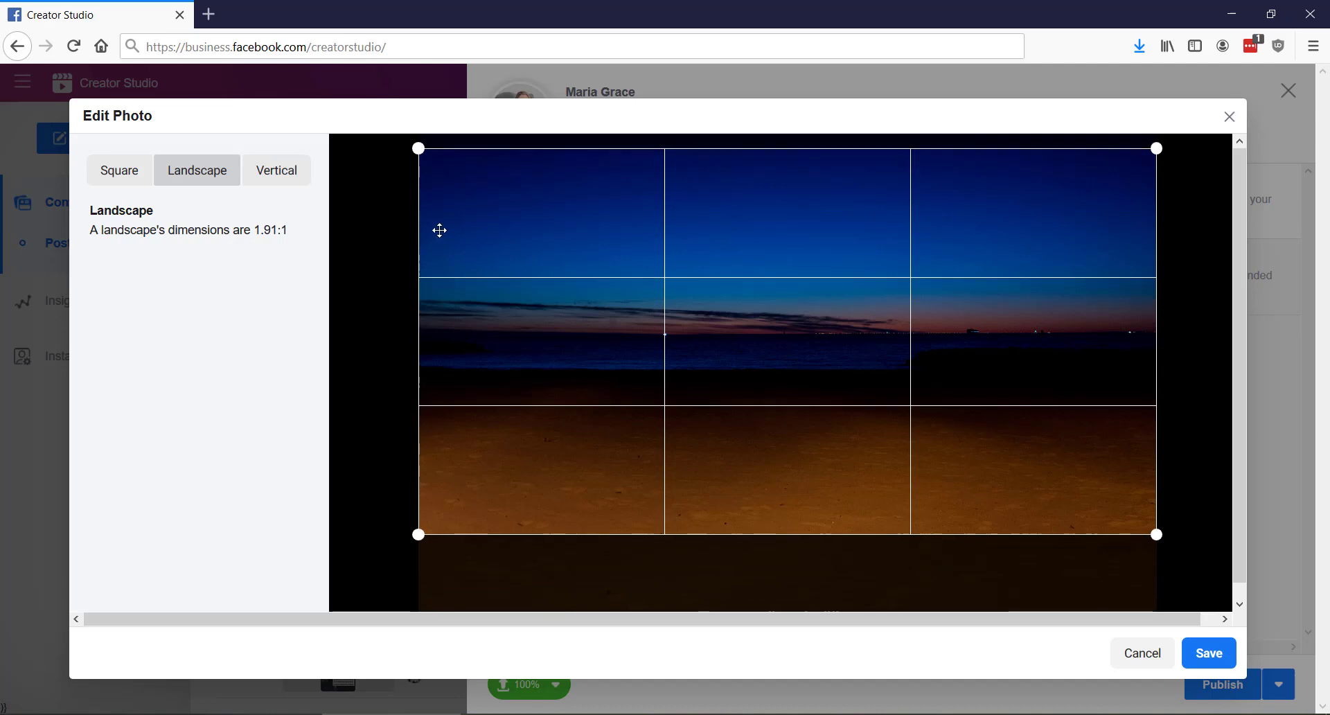
left_click(279, 176)
left_click_drag(793, 331, 779, 355)
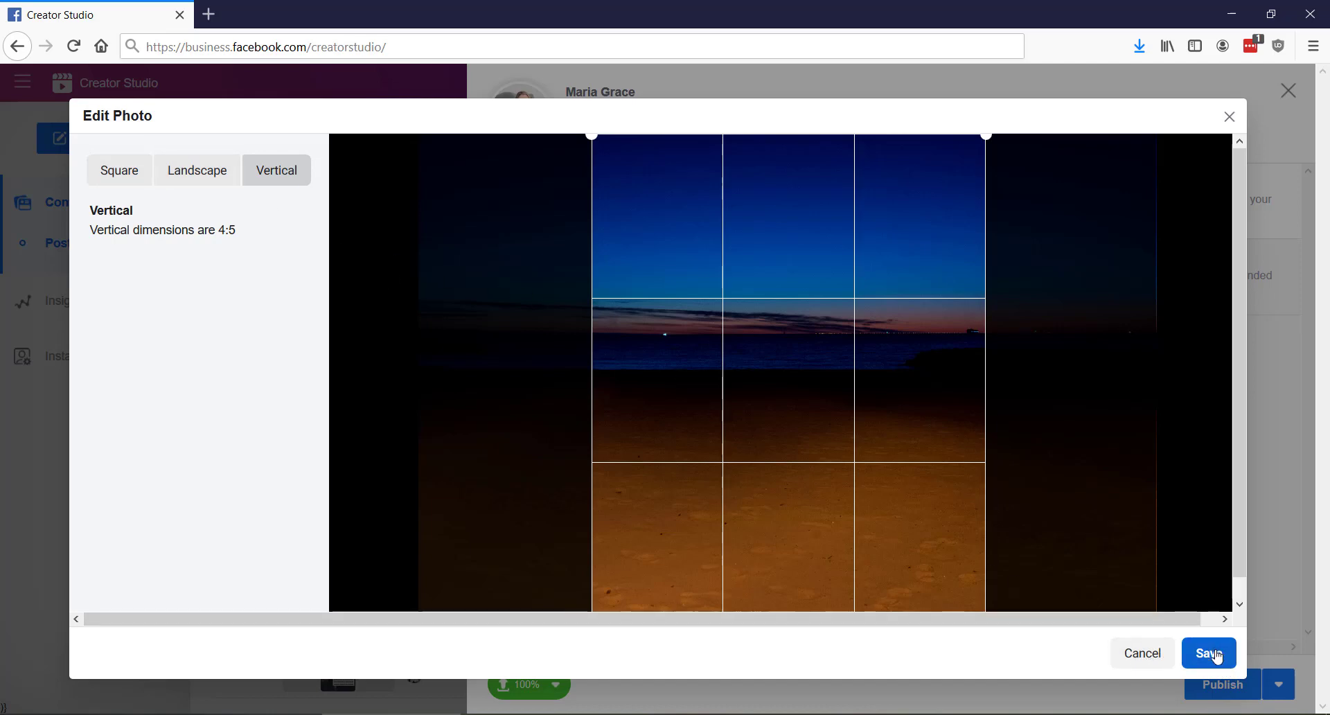
left_click(1211, 653)
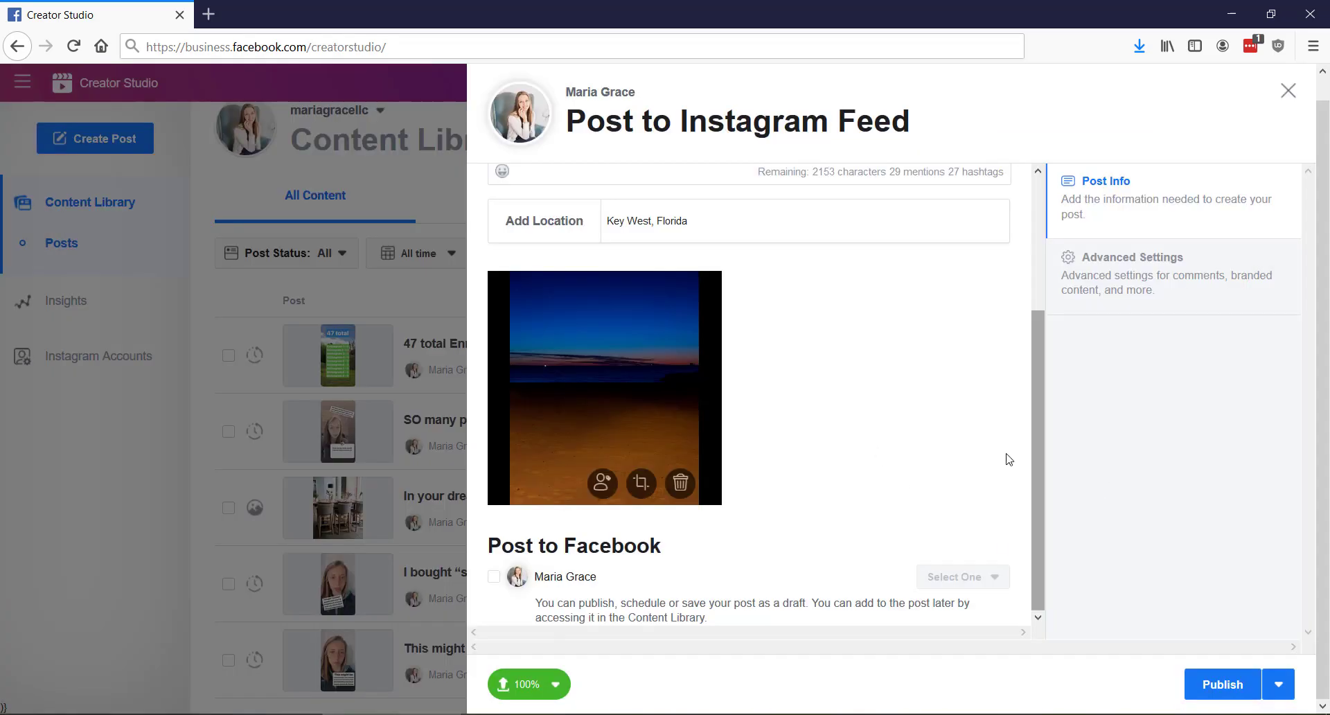
Review the Advanced Settings options for comments and branded content, then return to Post Info
left_click(1159, 291)
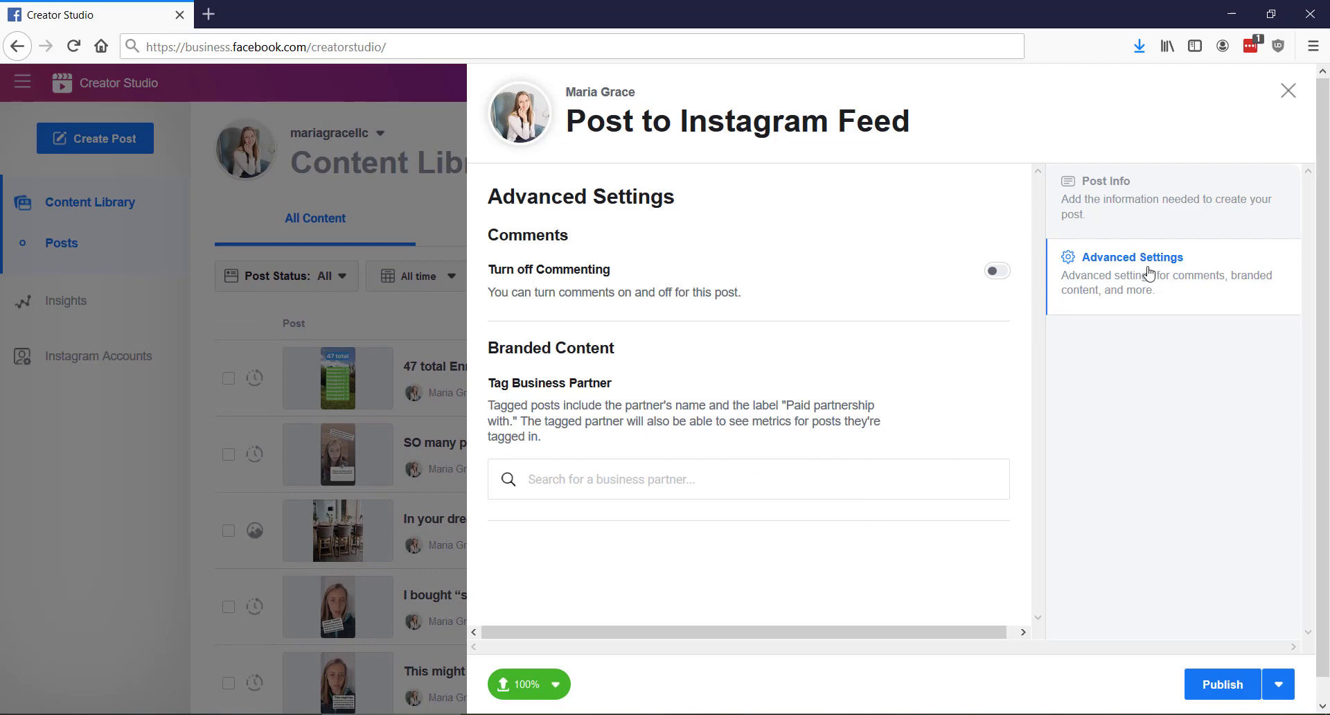
left_click(1153, 222)
scroll(866, 464, "down", 3)
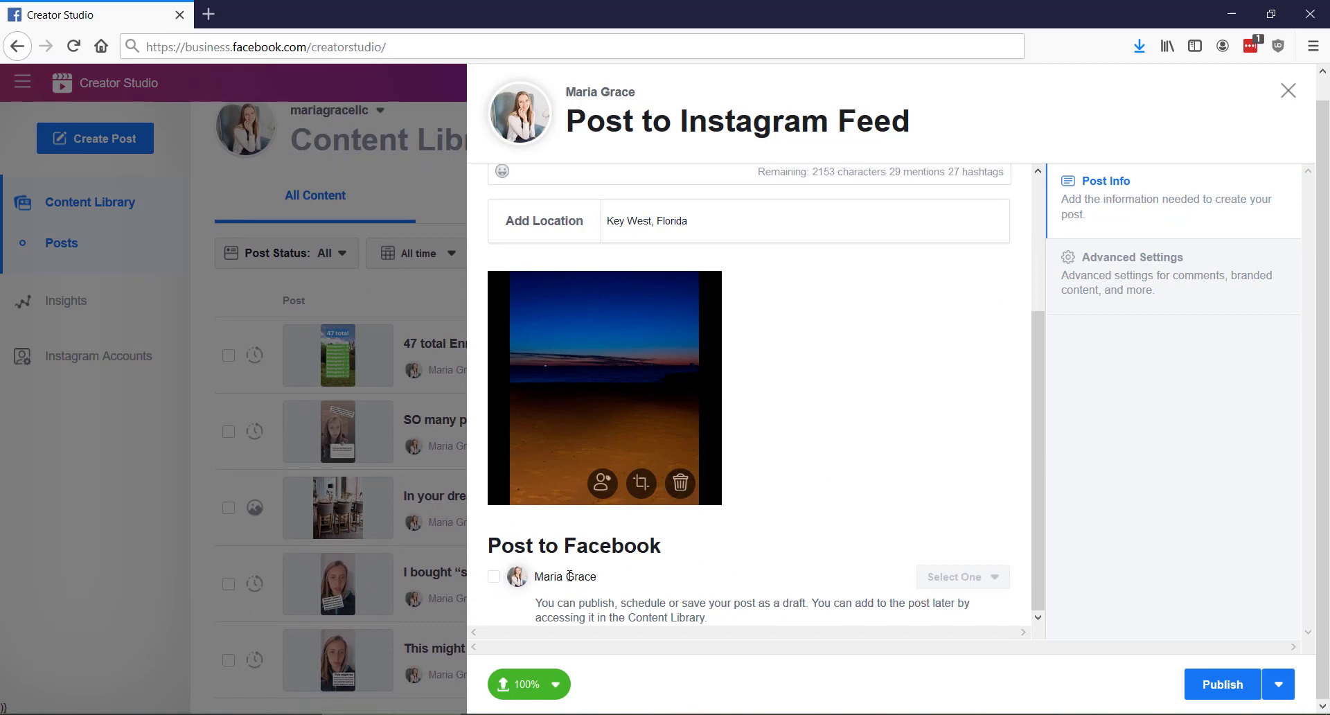
Enable cross-posting this Instagram post to the Facebook page
left_click(494, 578)
scroll(874, 494, "up", 3)
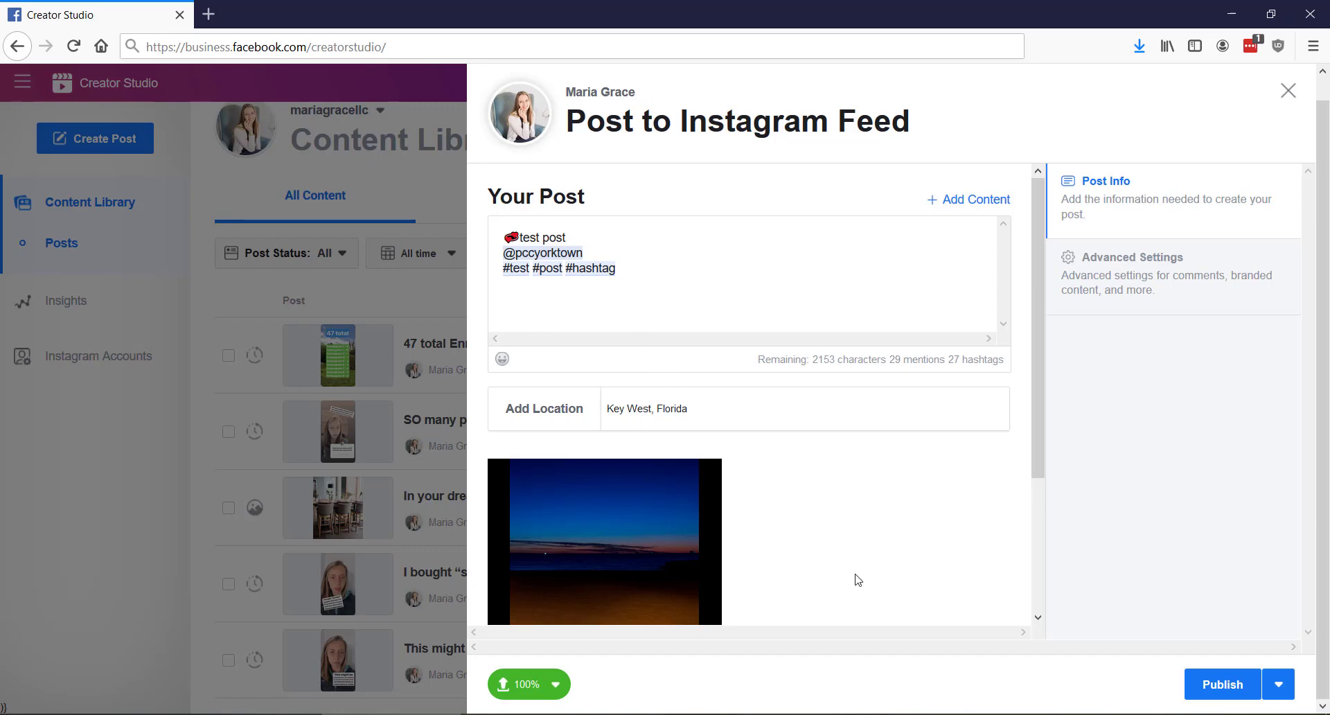
scroll(858, 569, "down", 3)
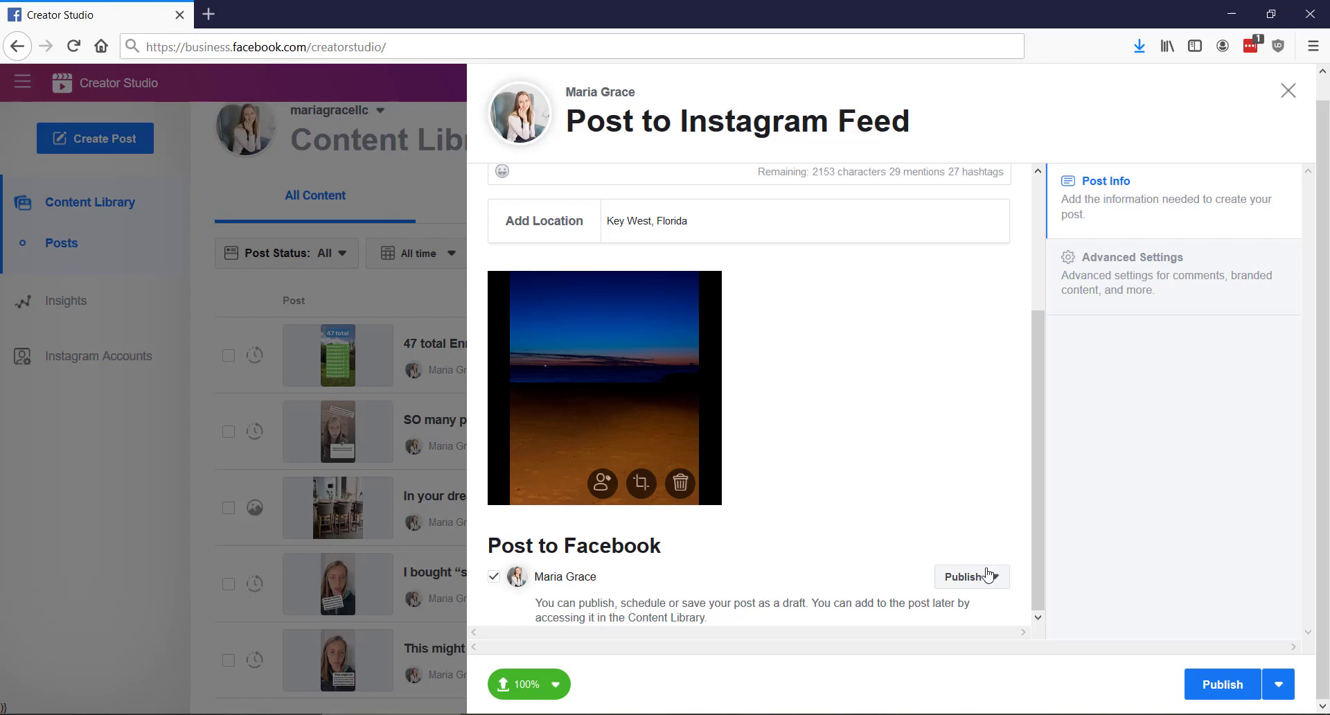
Switch the Instagram post to Schedule and set its date to 4/30/2020
left_click(1279, 684)
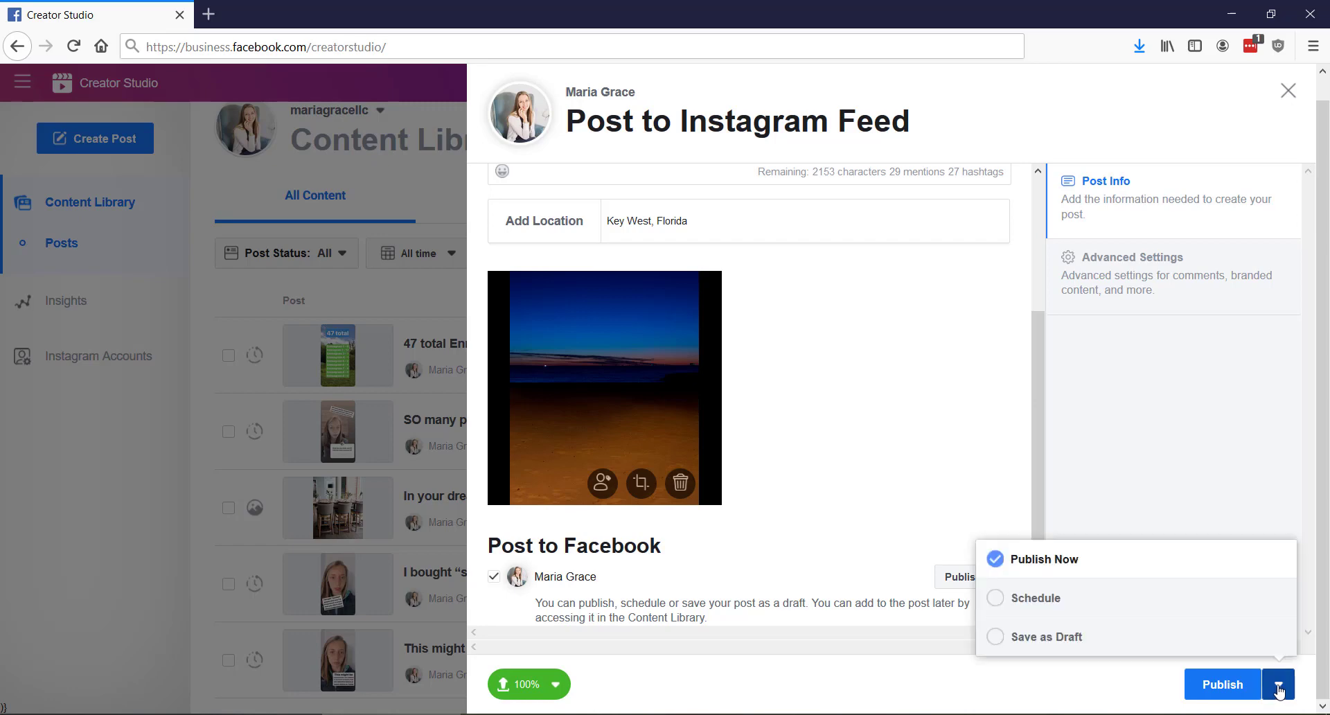
left_click(1075, 599)
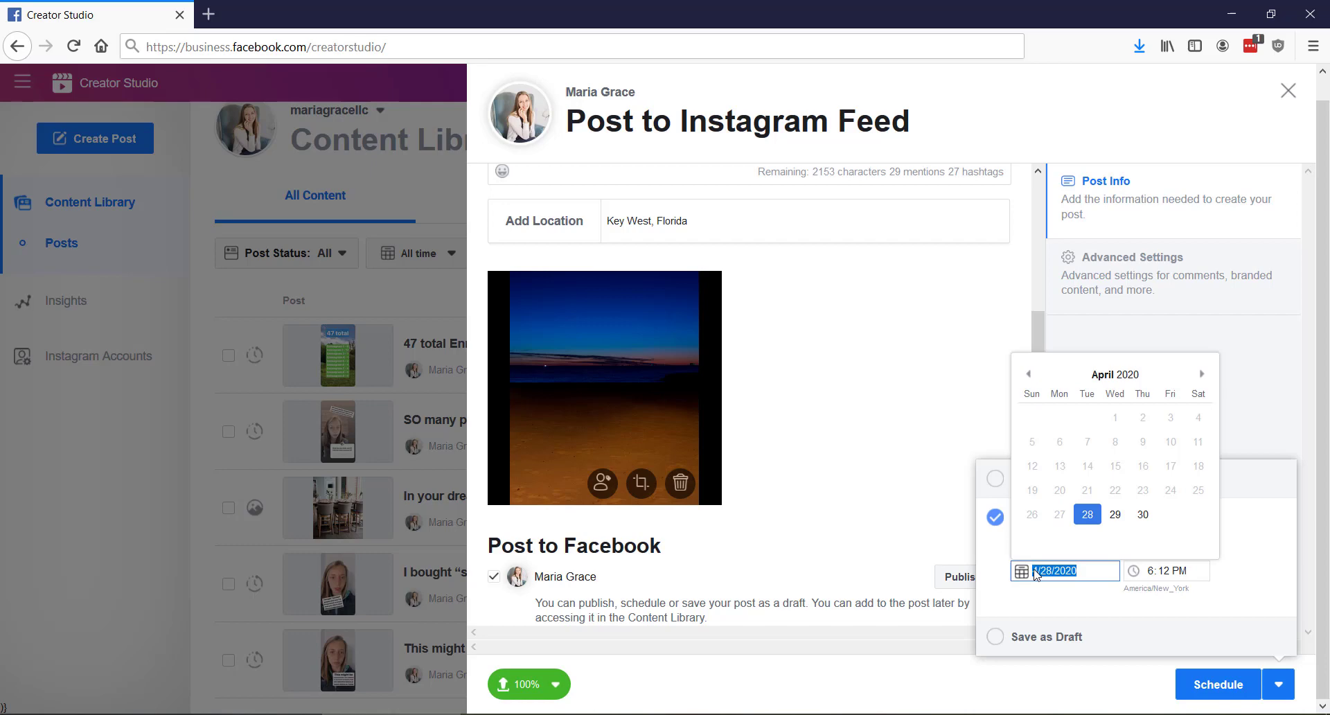
left_click(1147, 516)
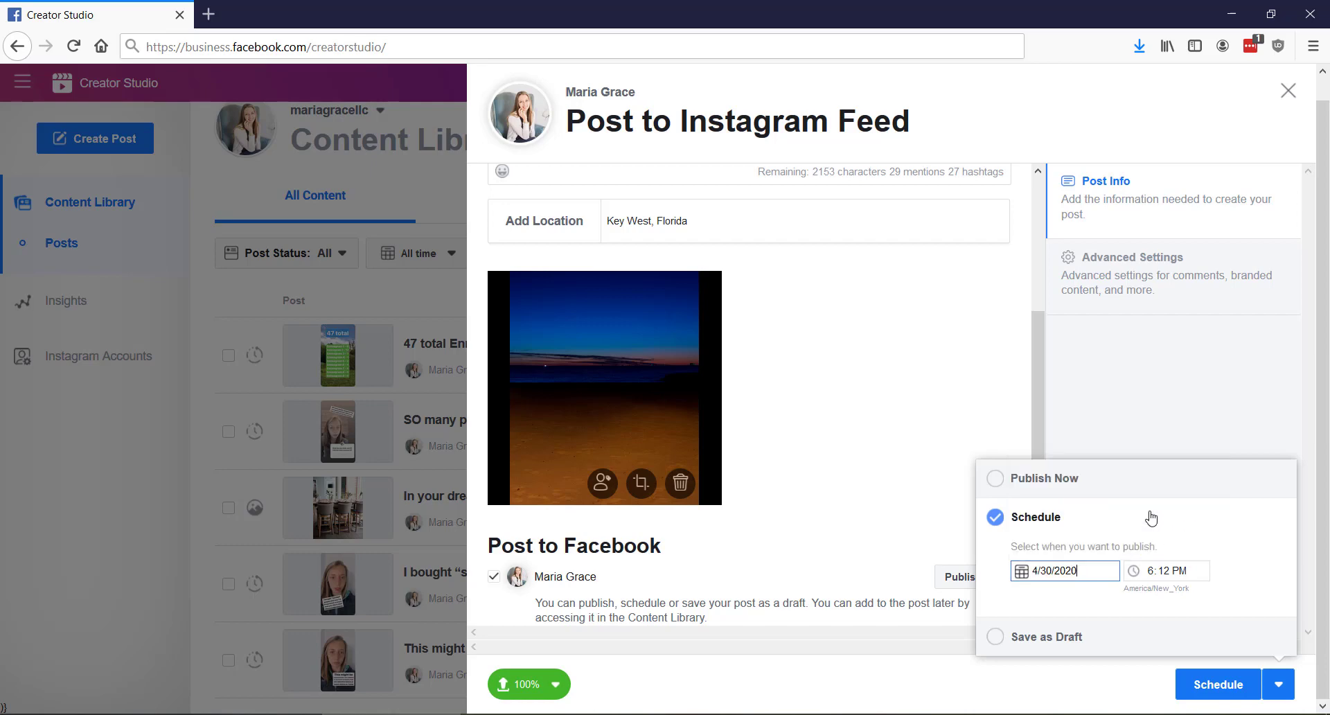
left_click(1264, 415)
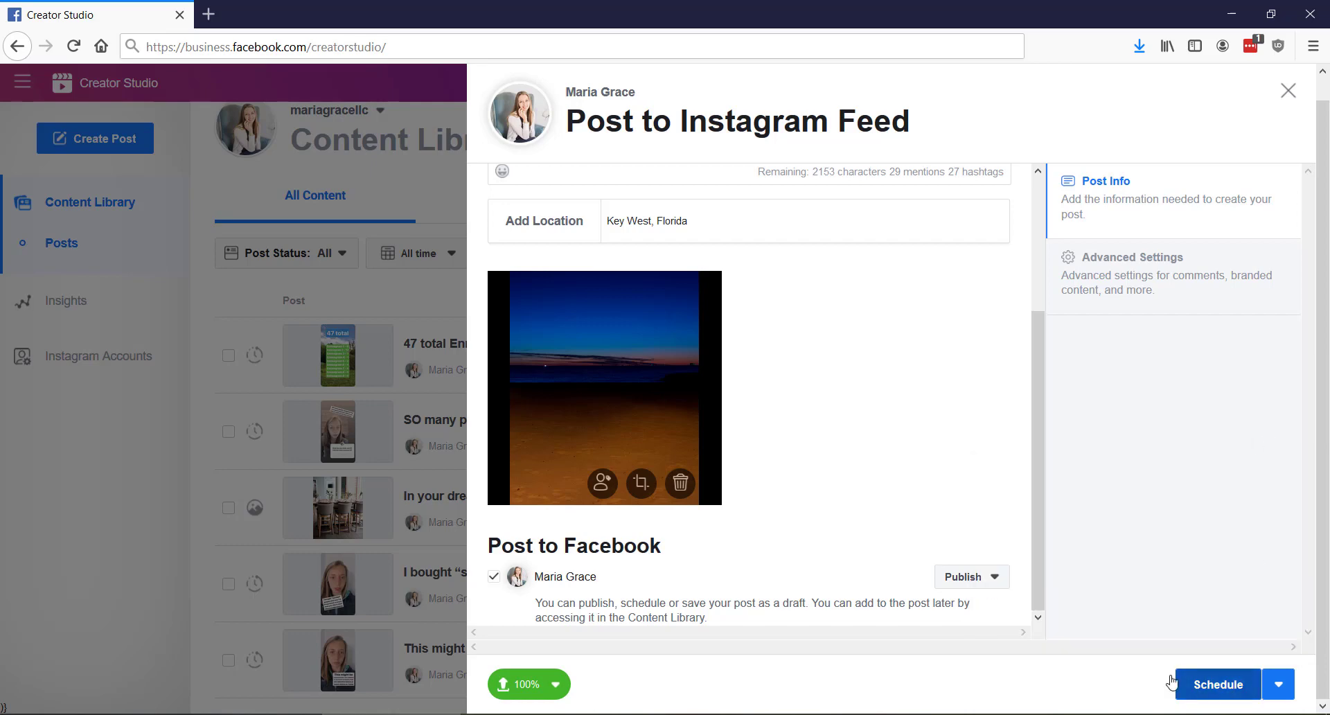
Set the Facebook cross-post to Schedule as well, with the date 4/30/2020
left_click(996, 580)
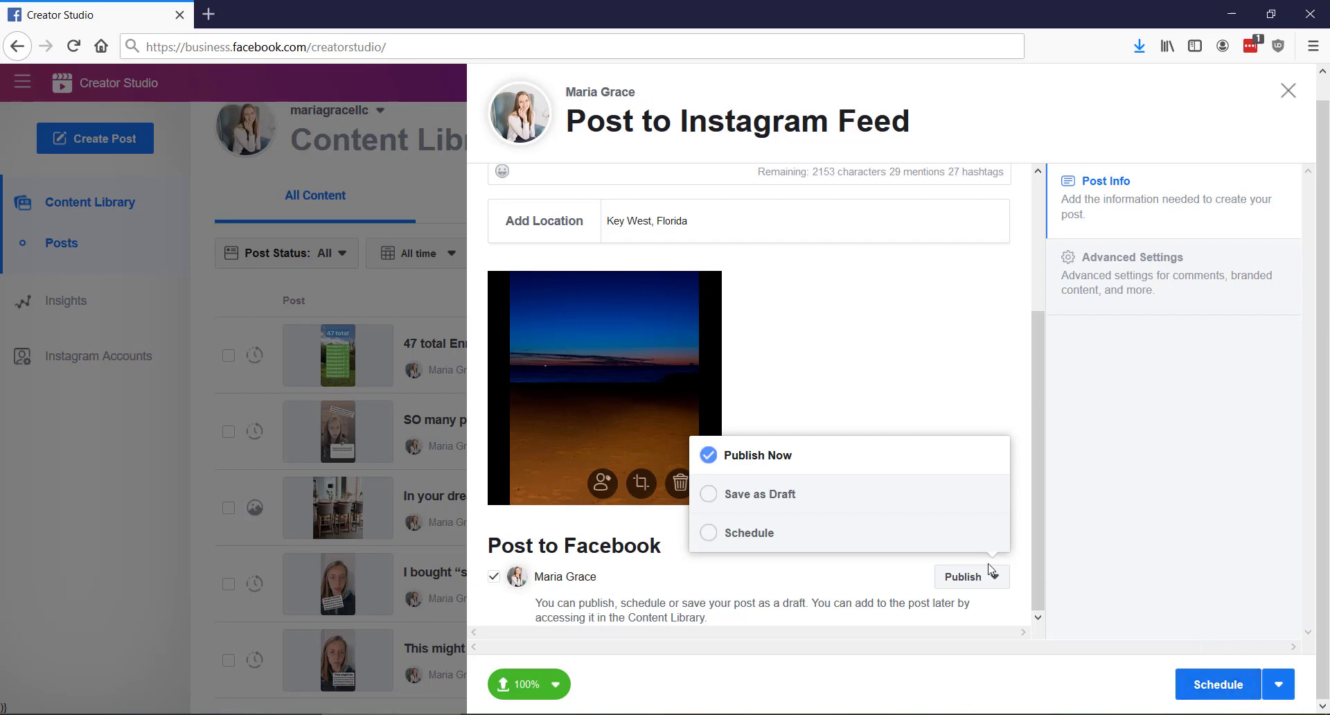
left_click(789, 531)
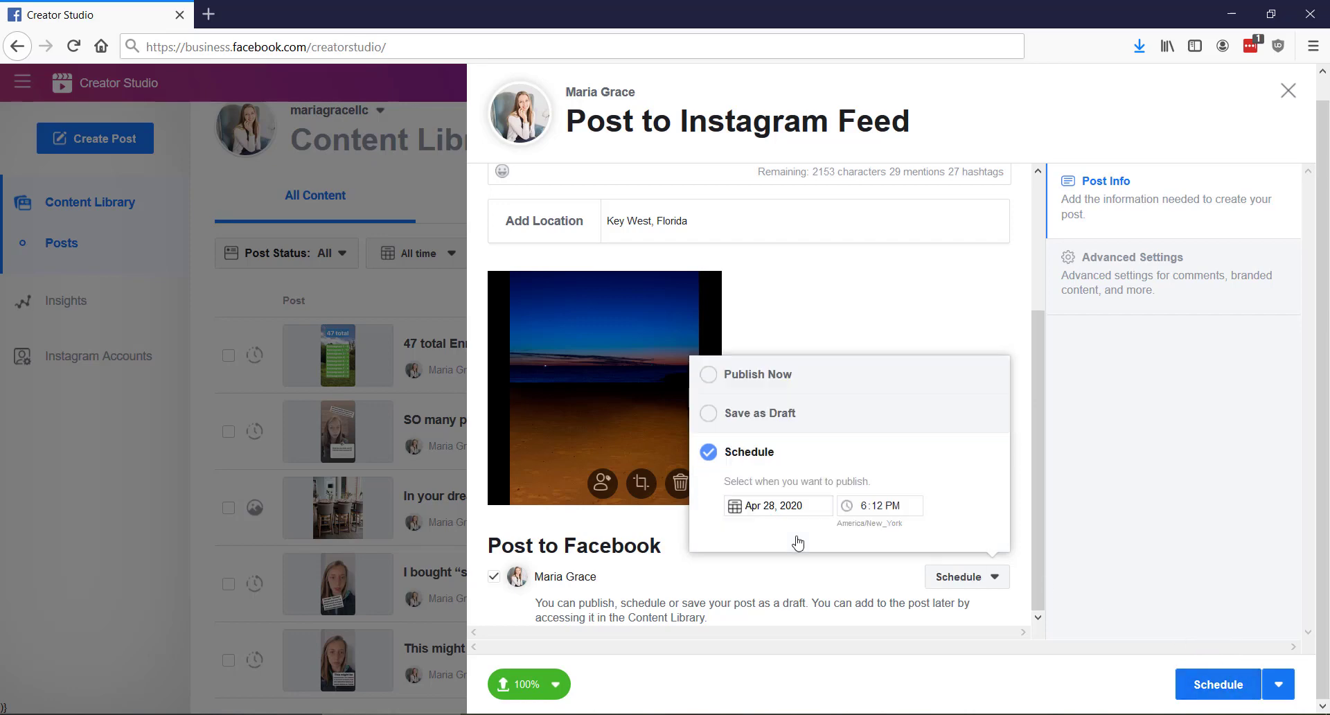
left_click(733, 511)
left_click(863, 456)
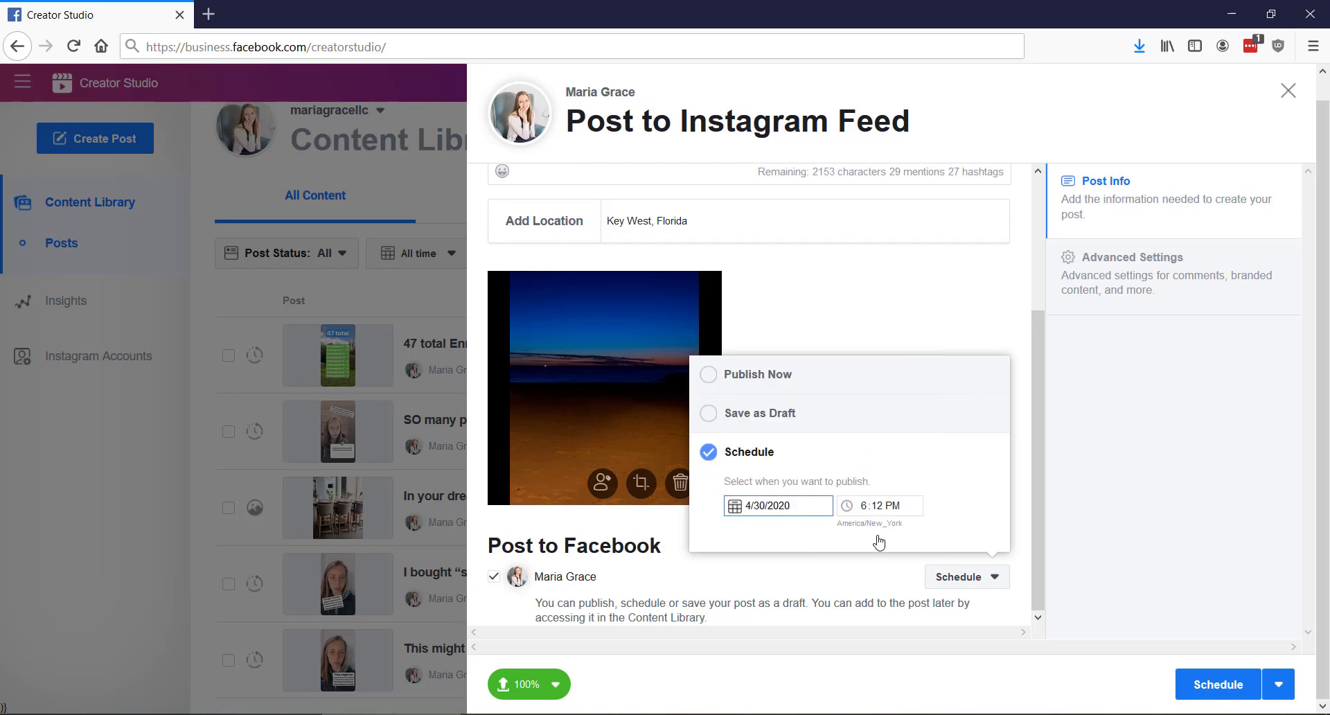
left_click(957, 331)
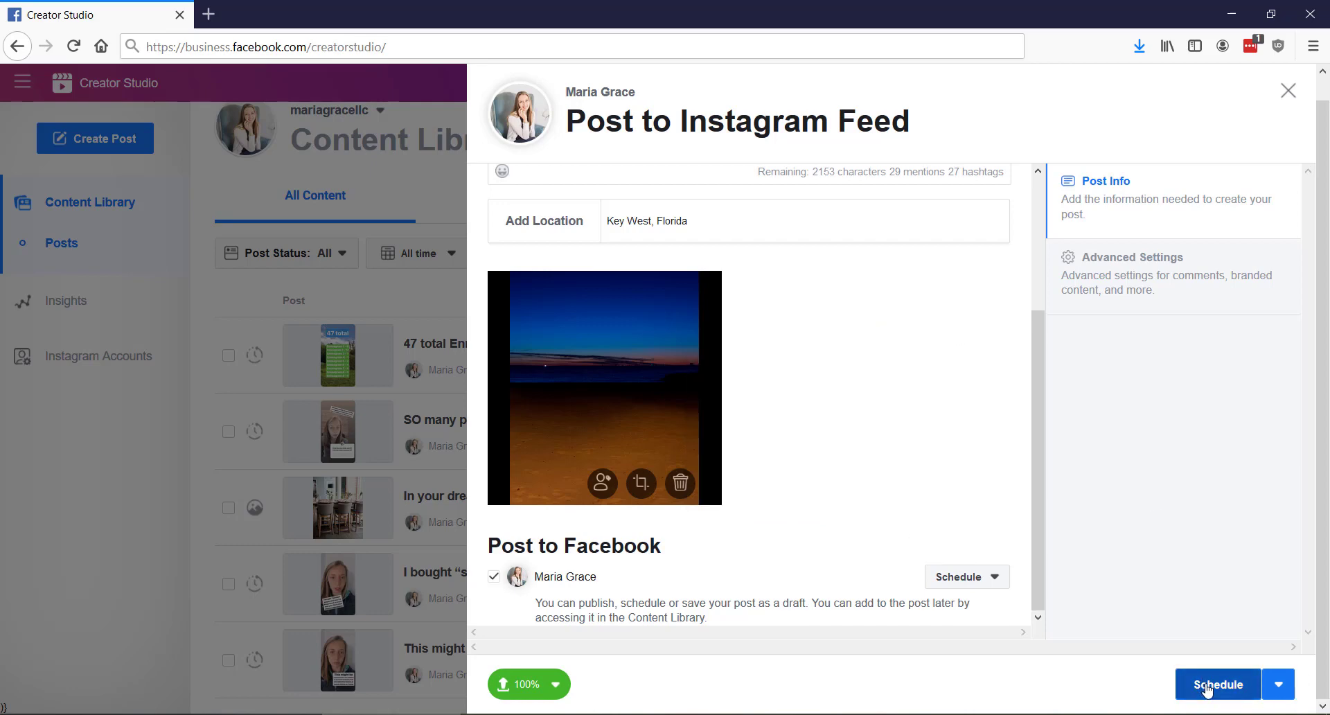